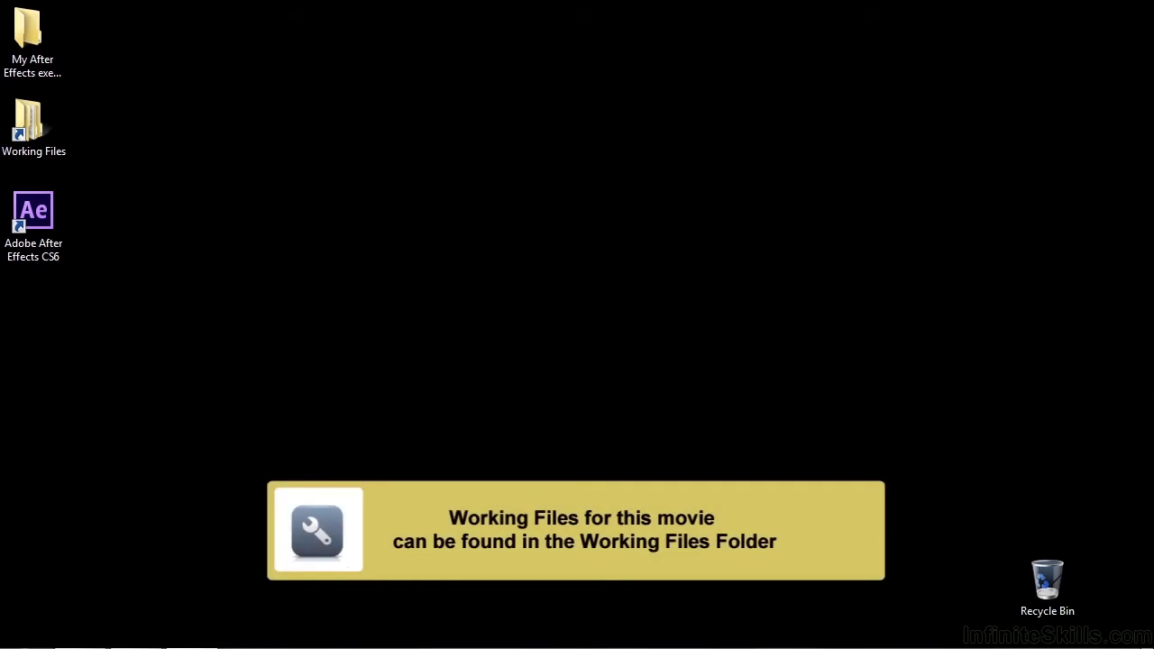
Step: Open 0202-walk-through.aep from Working Files > After Effects projects in After Effects
double_click(27, 129)
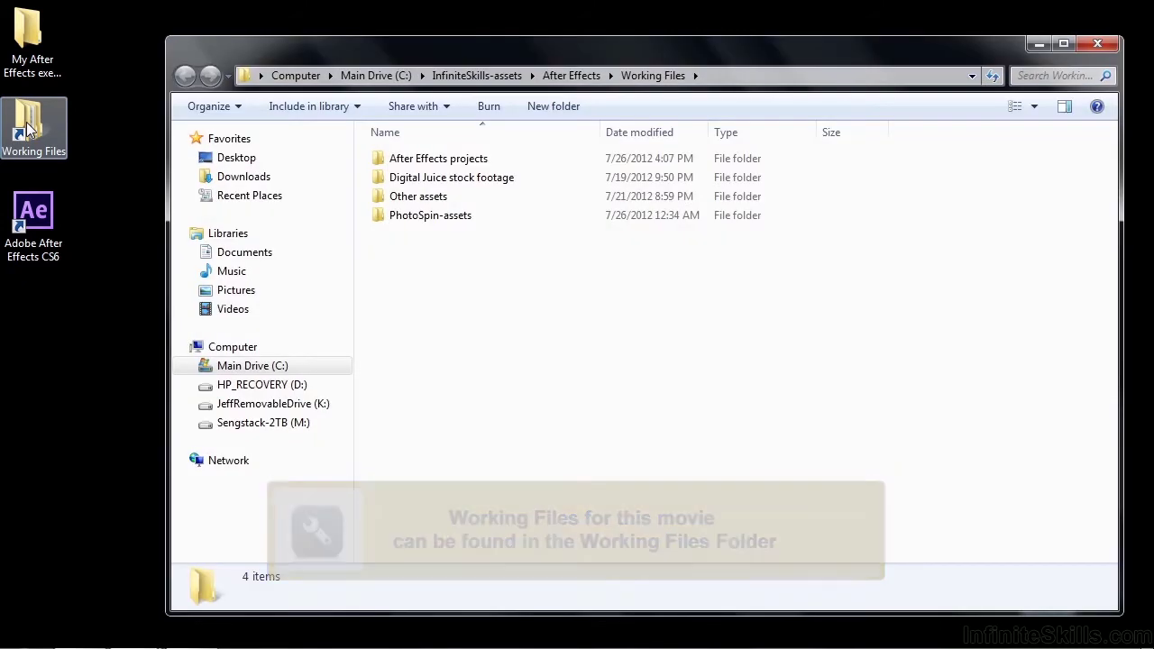
double_click(403, 163)
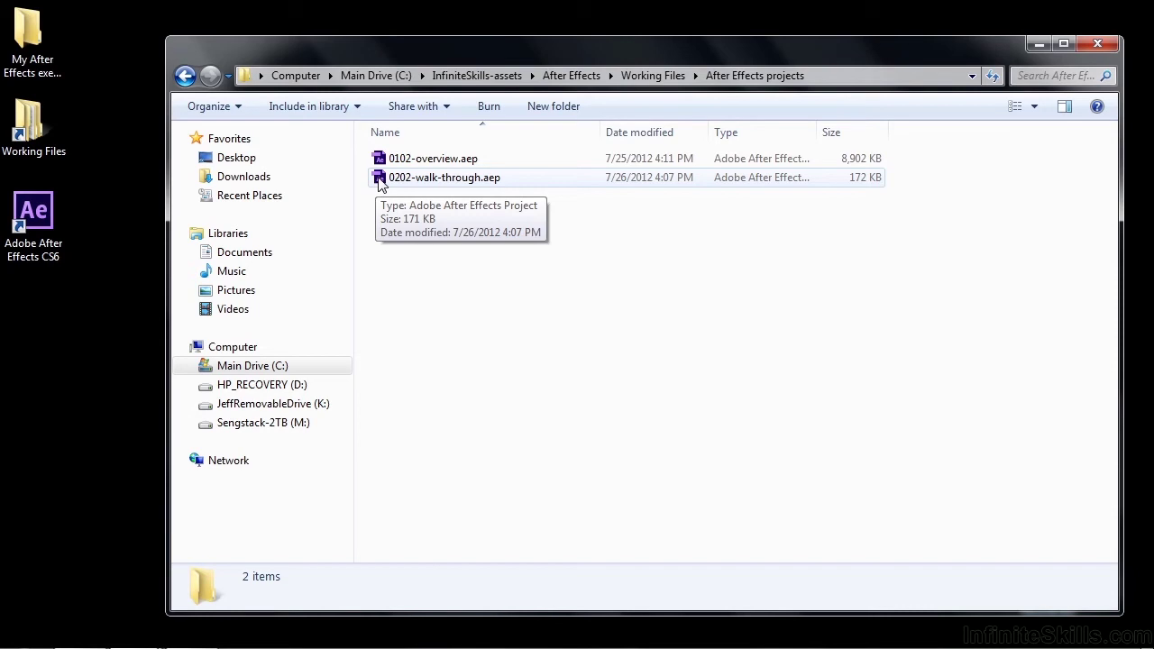
double_click(378, 177)
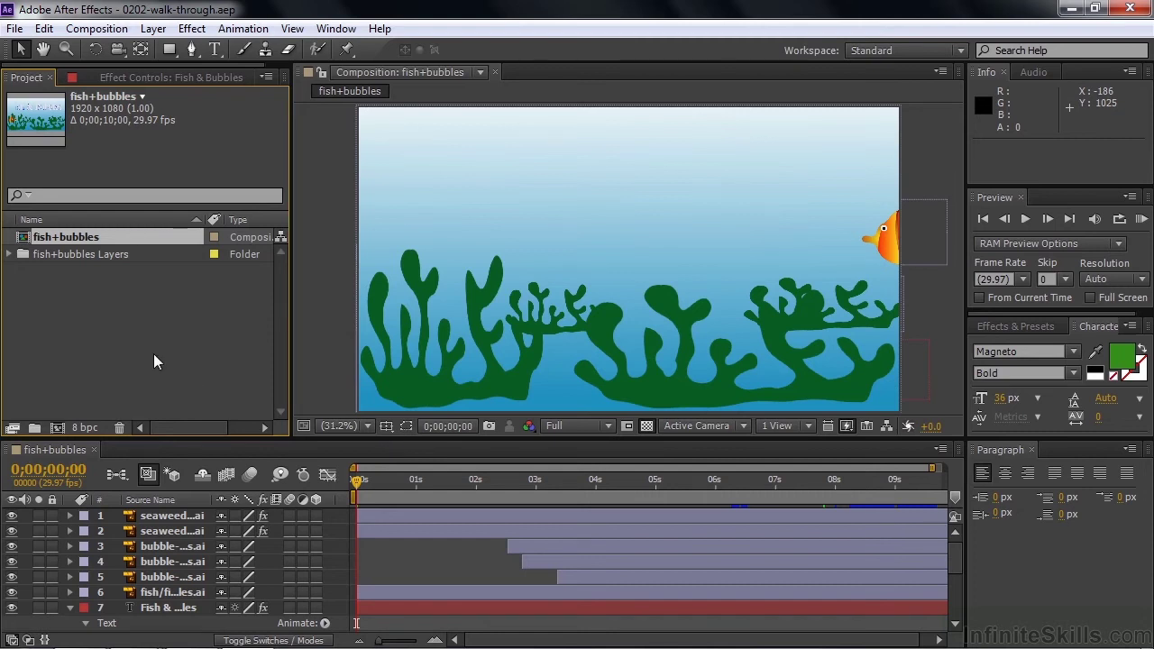
Step: Expand the fish+bubbles Layers folder to list its six Illustrator footage files
click(9, 254)
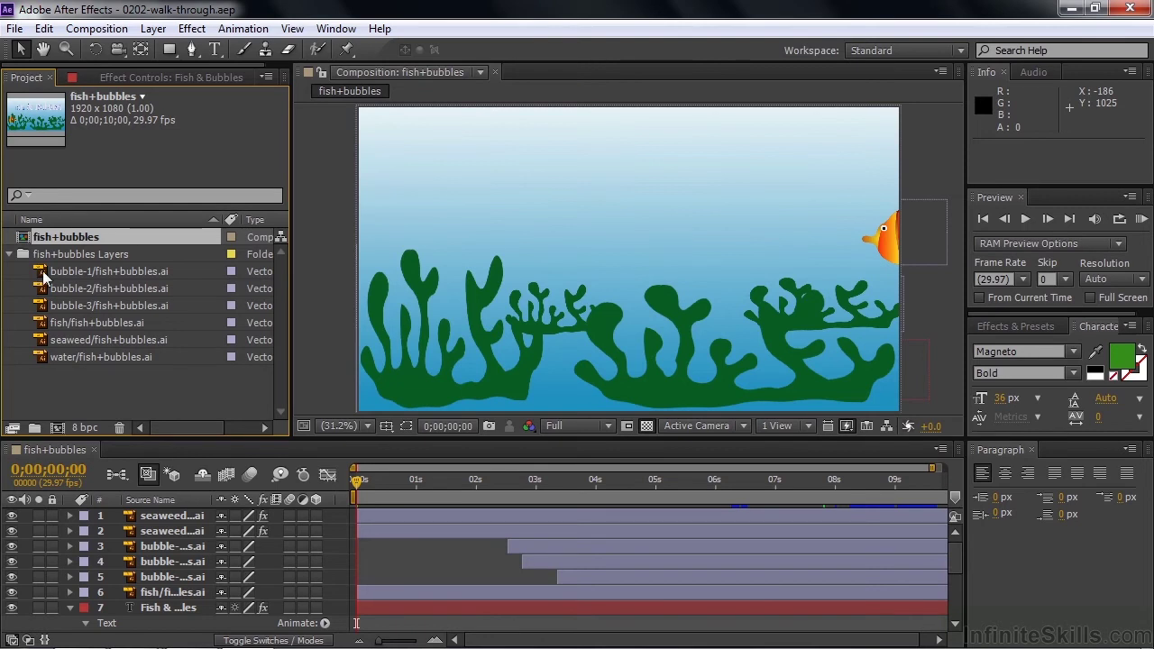
Step: Browse PhotoSpin-assets for a bubble-1 replacement file, then cancel without replacing it
right_click(43, 277)
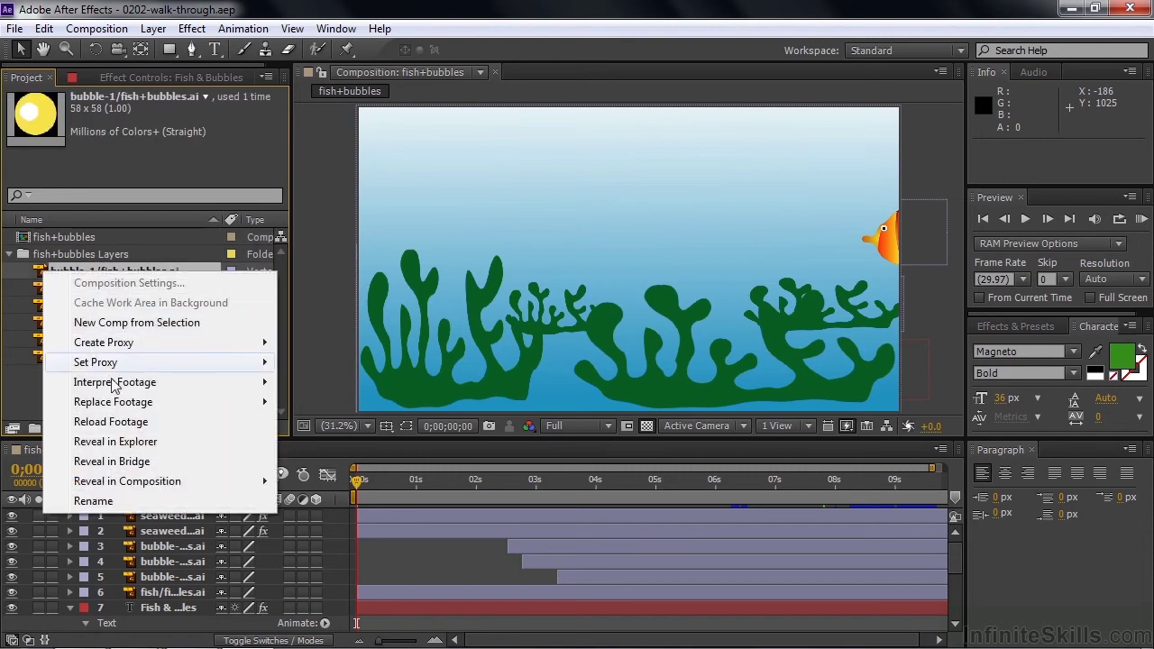
mouse_move(126, 403)
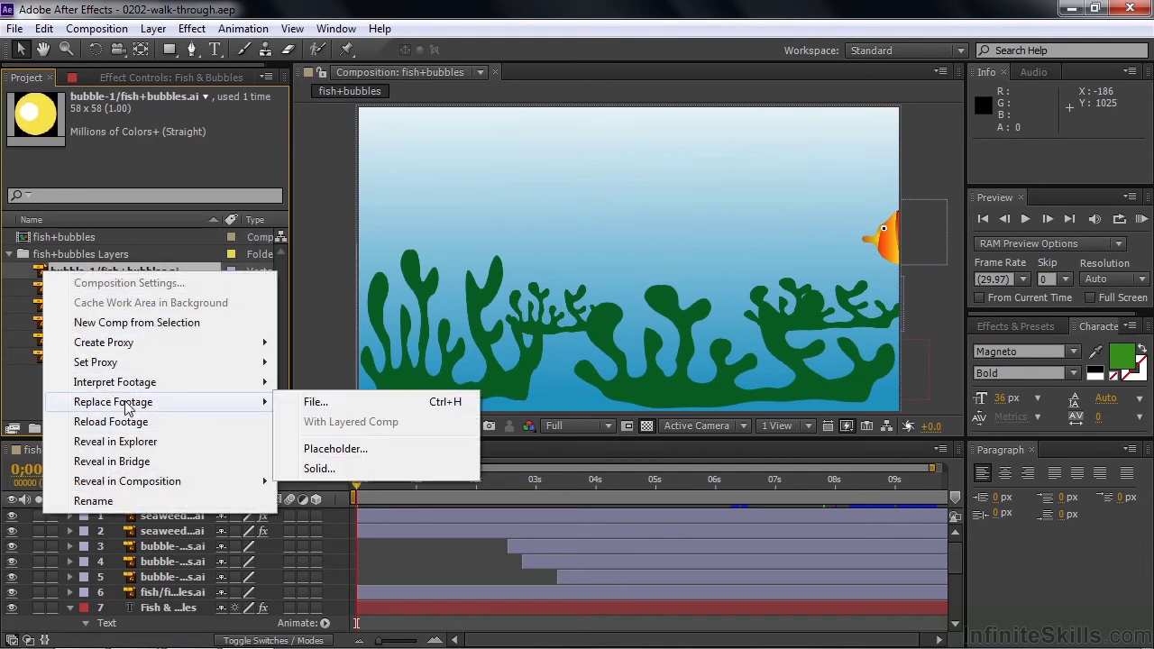
click(315, 402)
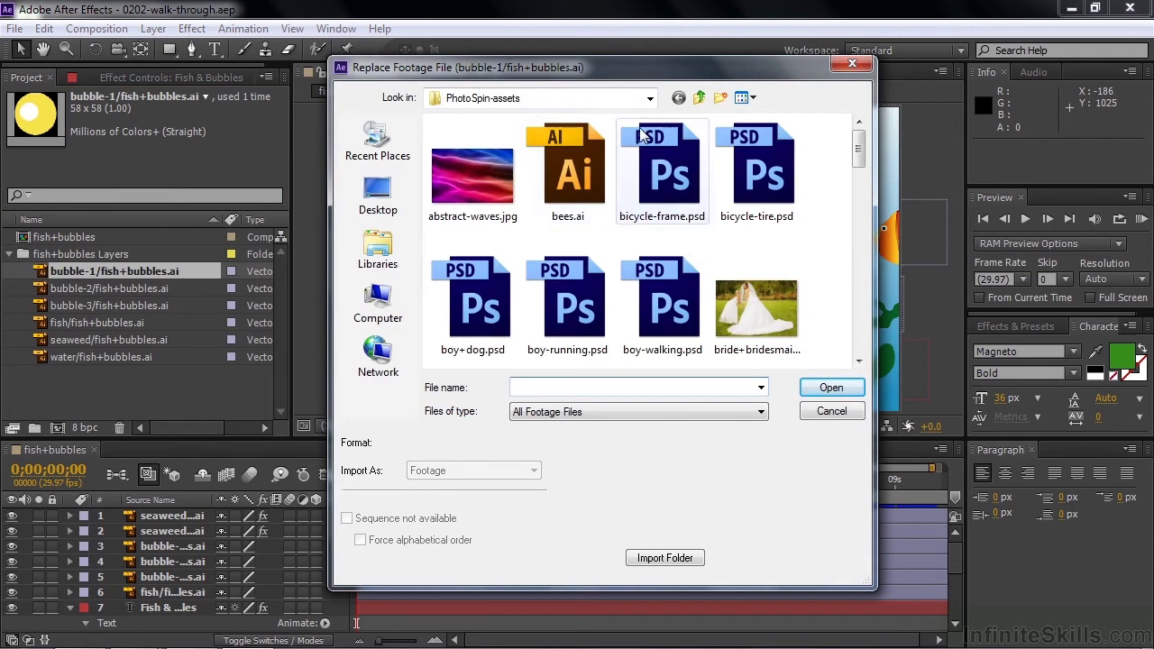
click(699, 98)
click(496, 199)
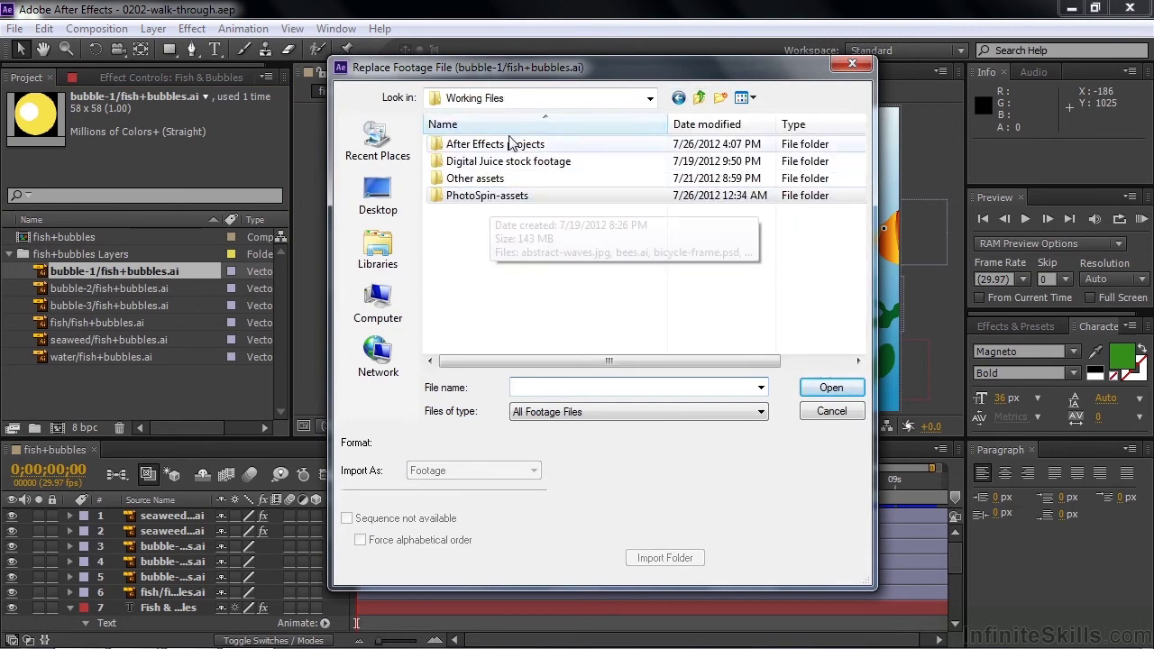
double_click(455, 196)
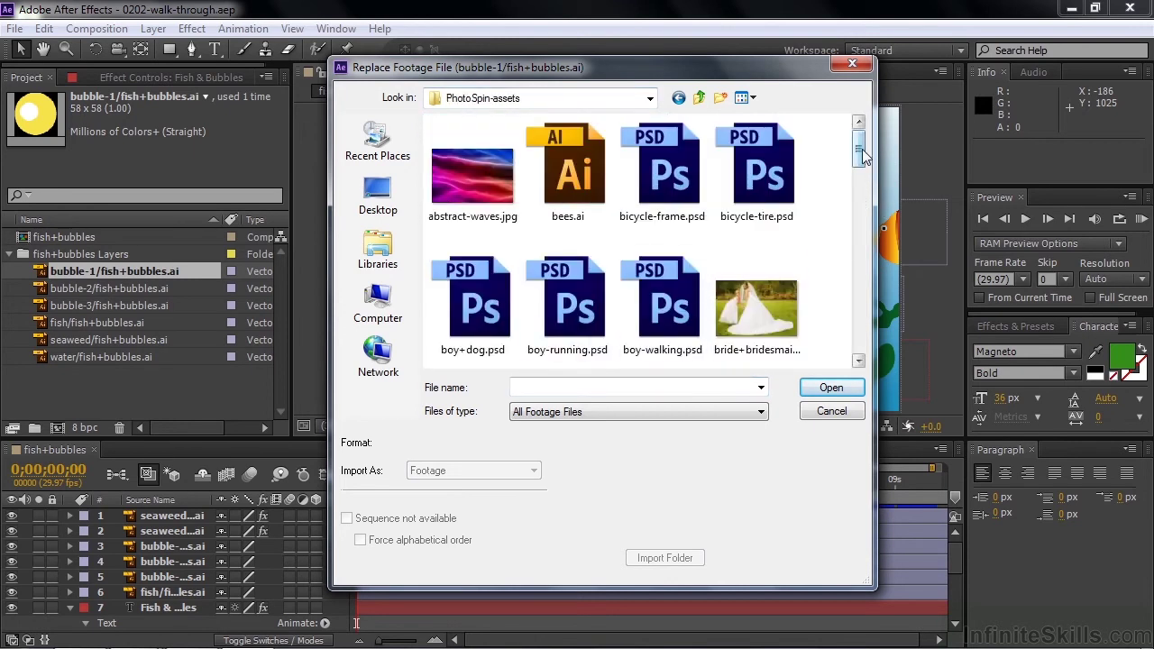
drag(866, 156, 870, 211)
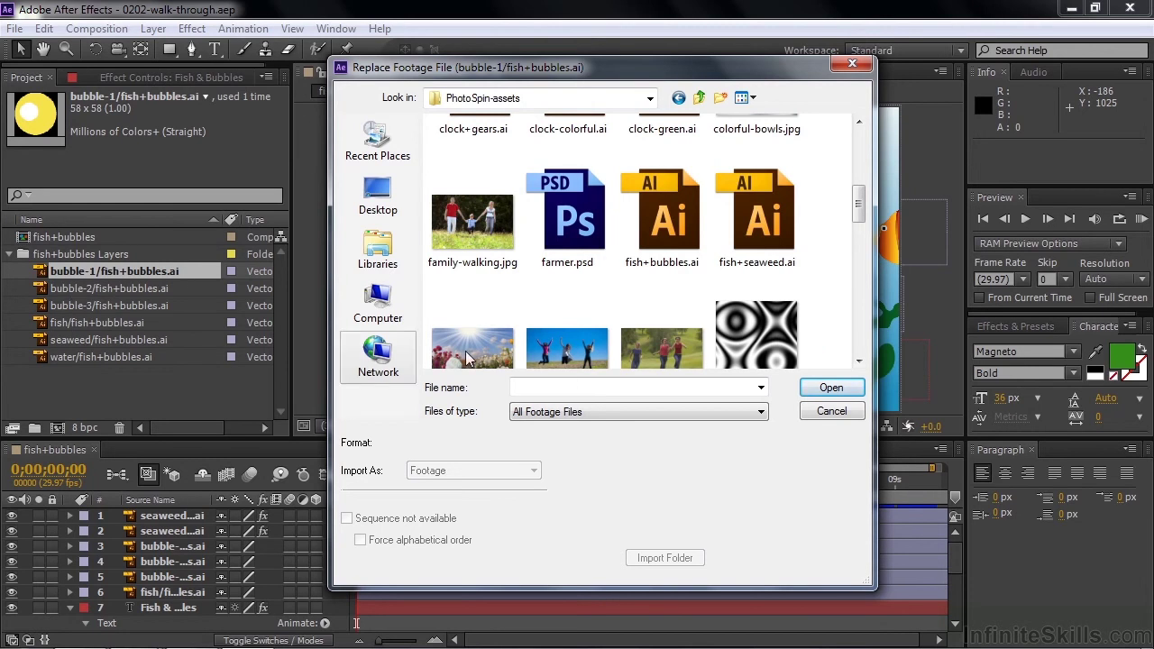
click(829, 411)
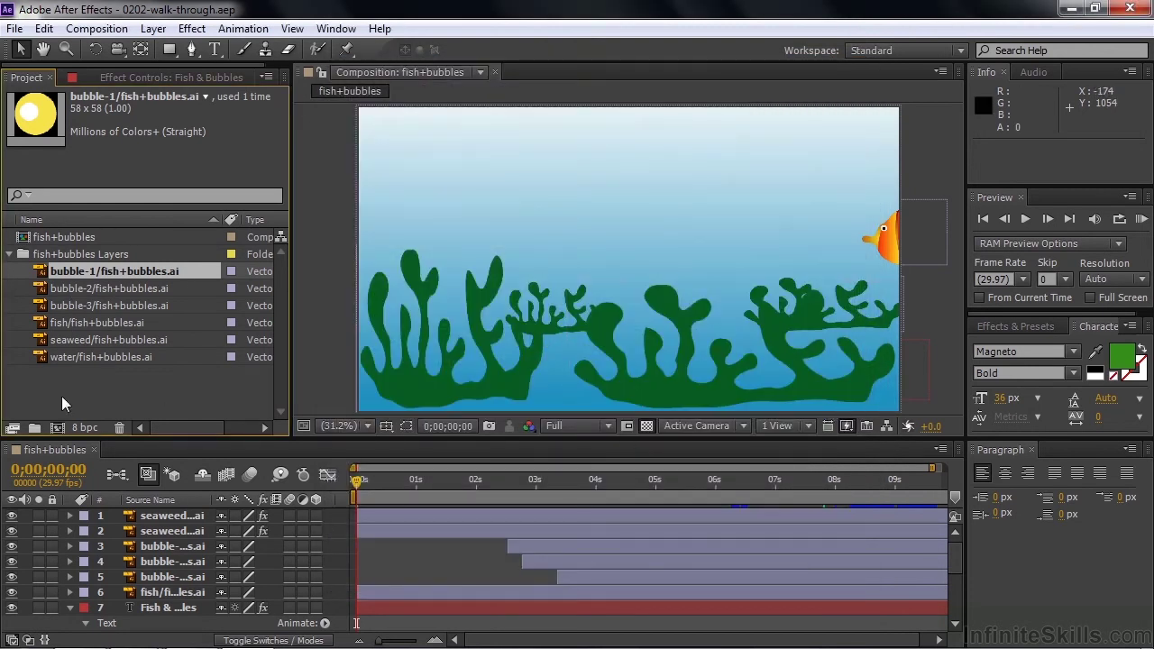
click(11, 256)
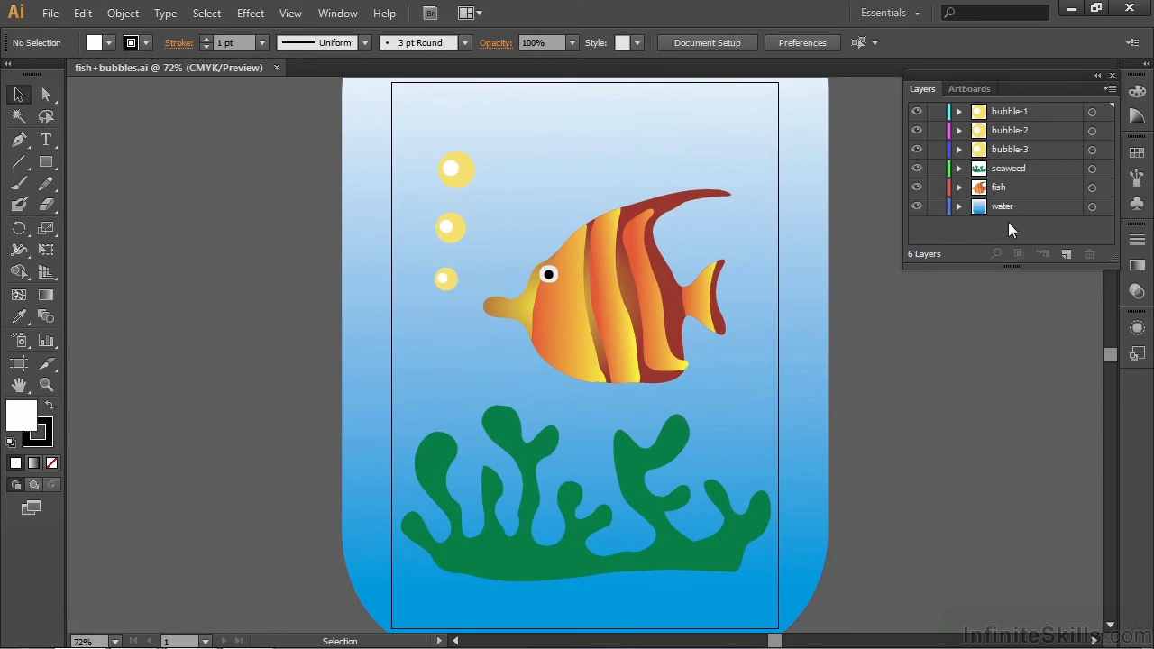
click(959, 187)
mouse_move(1104, 157)
mouse_down()
mouse_move(1111, 239)
mouse_move(1097, 163)
mouse_up()
click(958, 186)
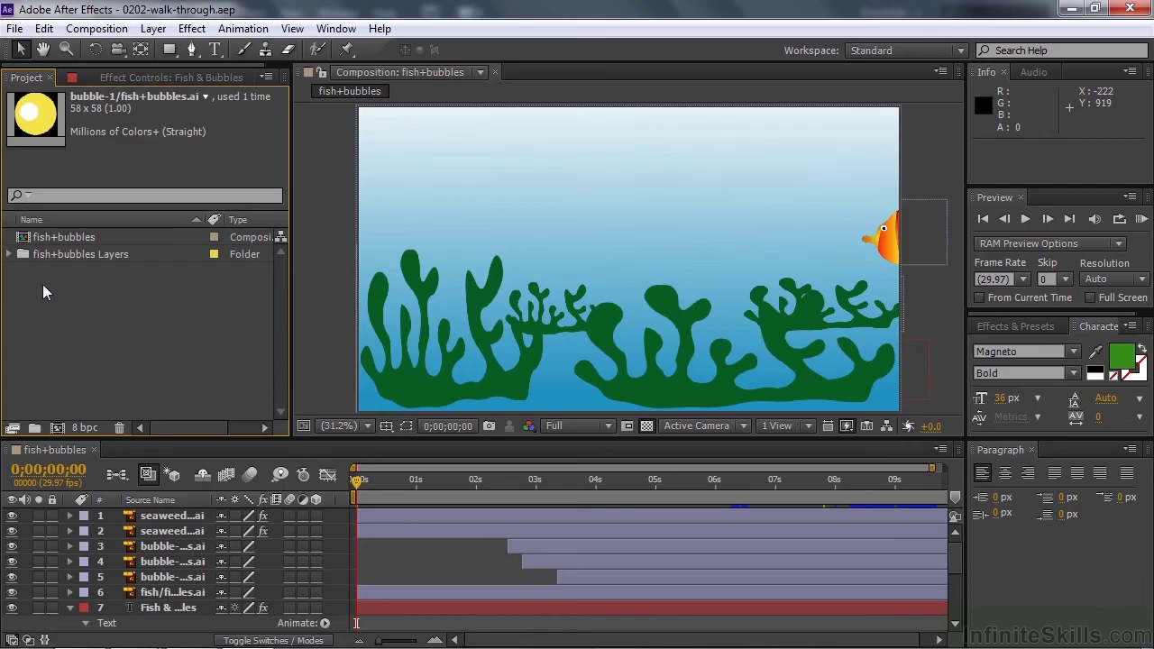
Step: Re-expand fish+bubbles Layers, collapse the title layer's Text properties, and select the seaweed footage
click(10, 256)
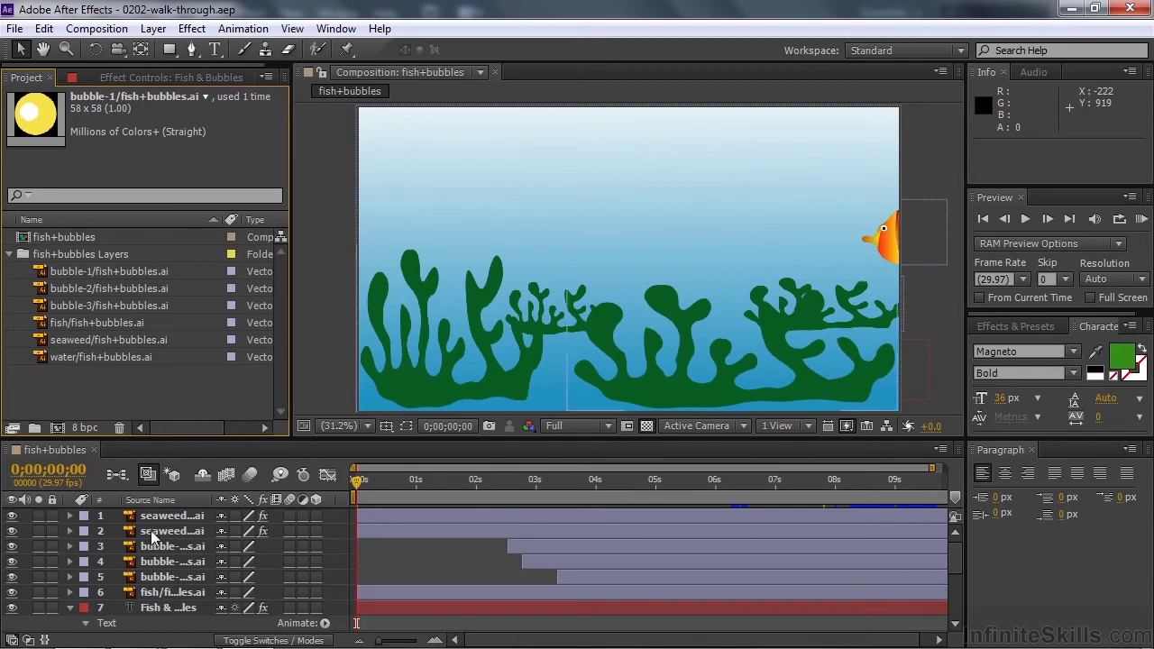
click(70, 607)
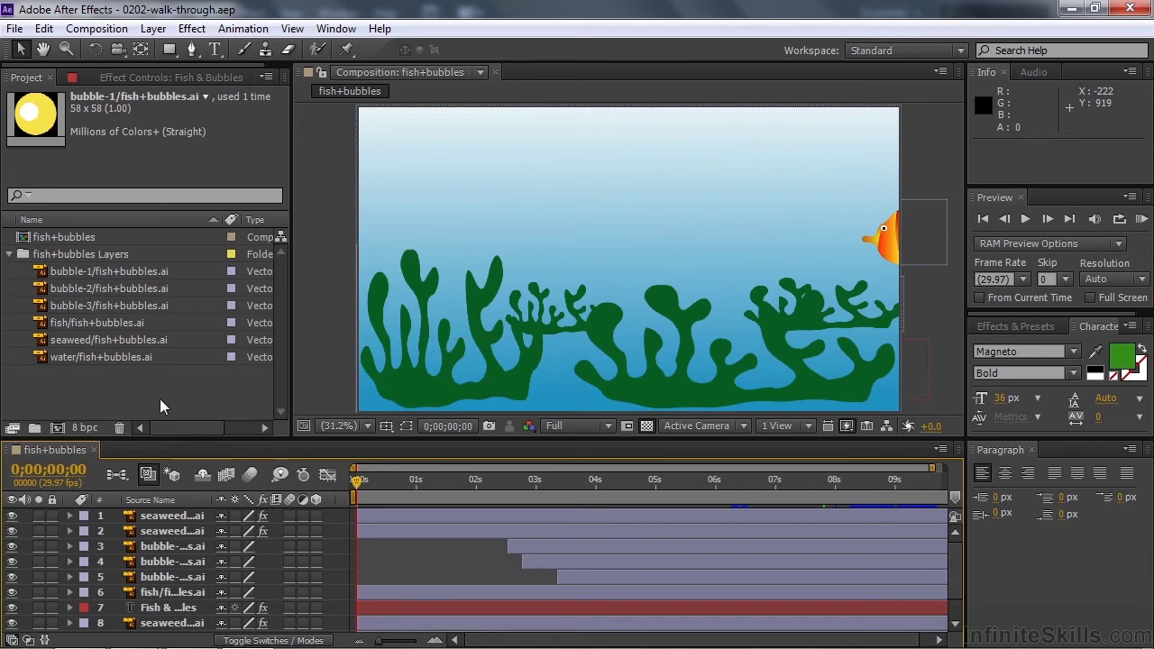
click(70, 340)
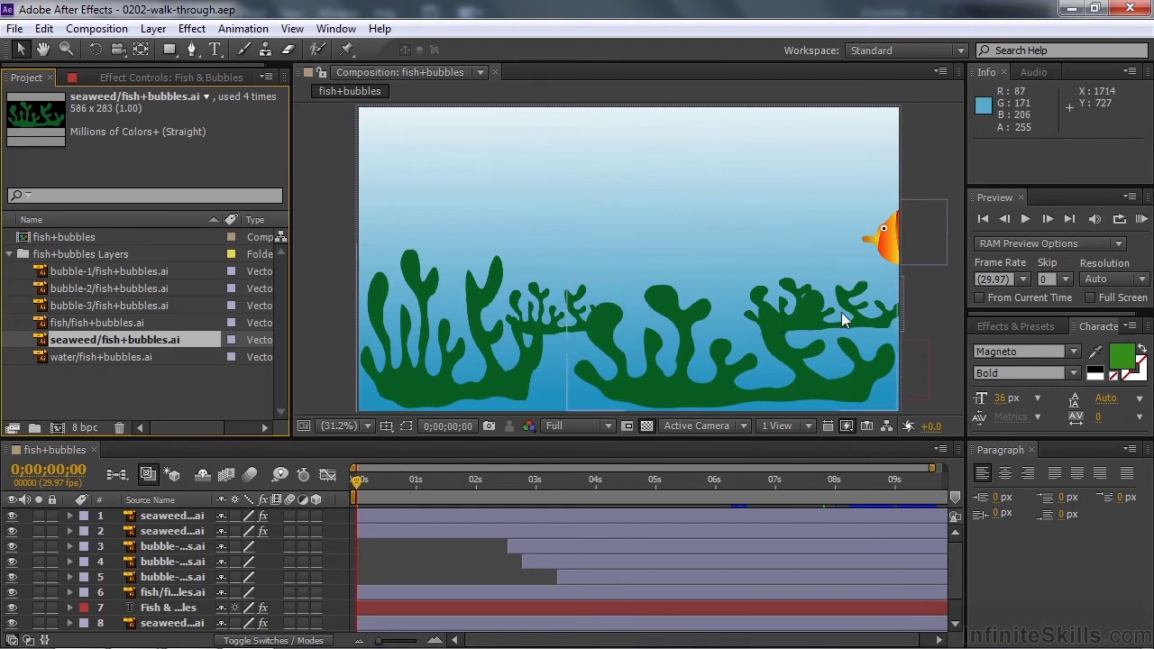
Step: Select seaweed layers 1, 2, 8 and 9 and reveal their Scale values
click(143, 511)
ctrl+click(150, 527)
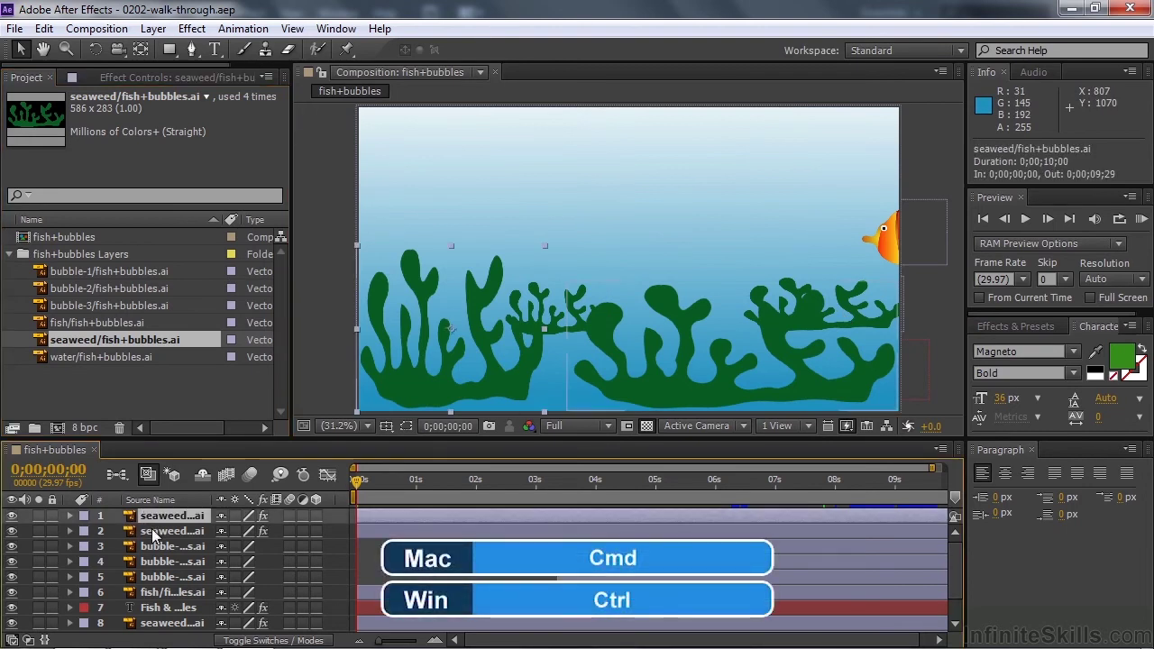
ctrl+click(152, 528)
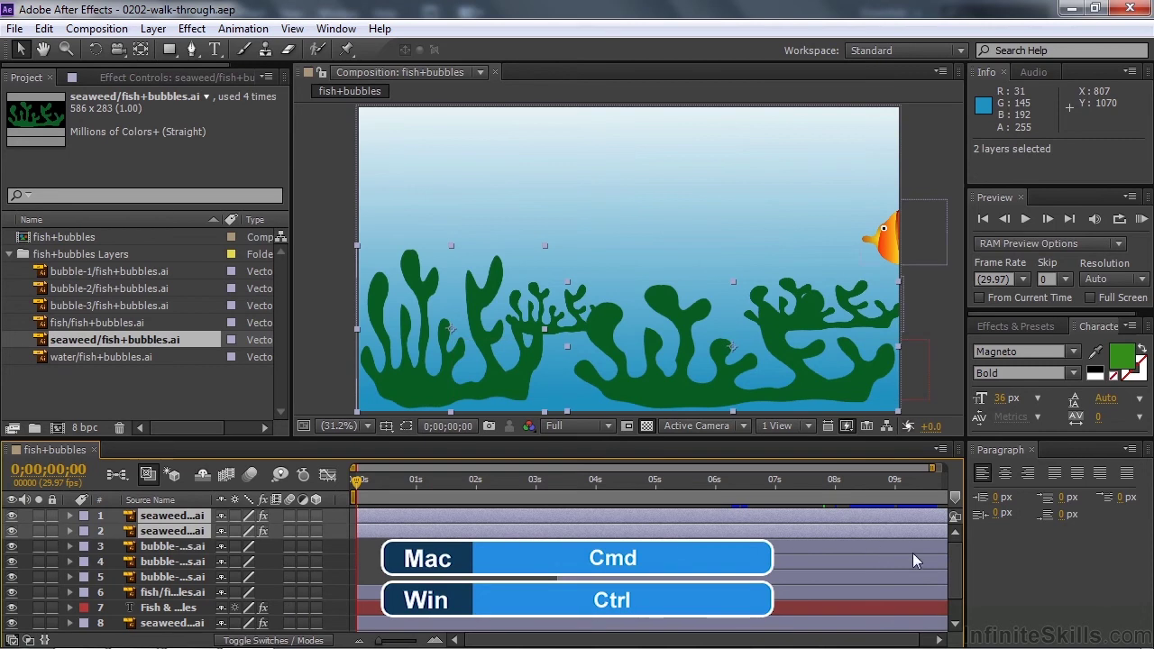
scroll(949, 582, down, 2)
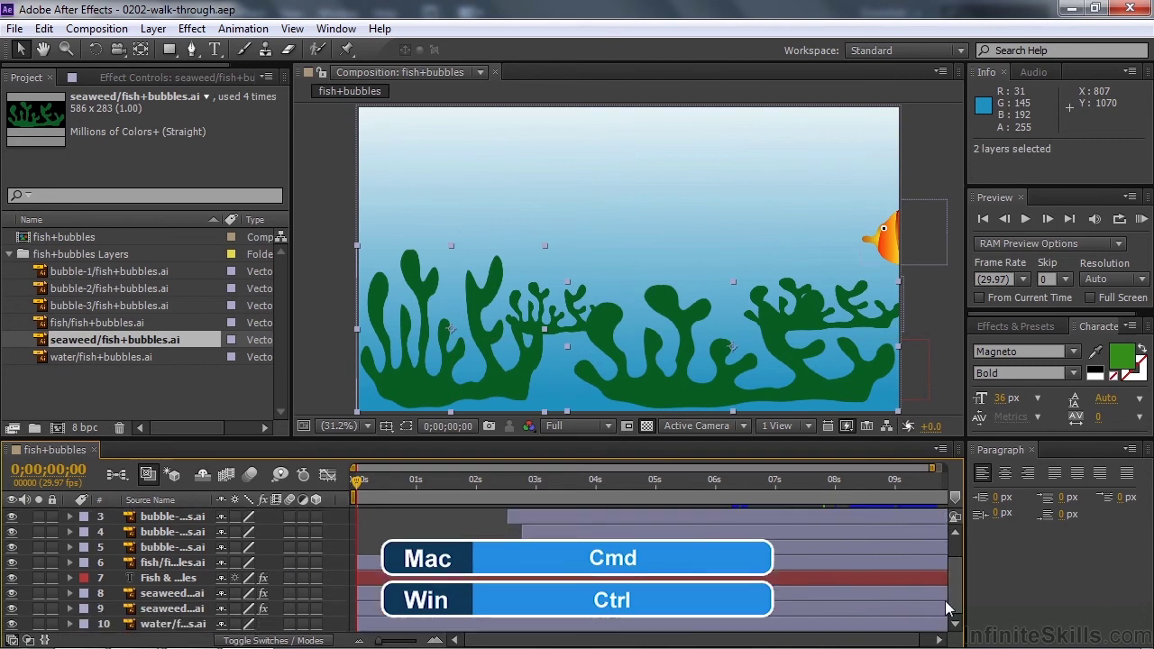
ctrl+click(167, 593)
ctrl+click(167, 611)
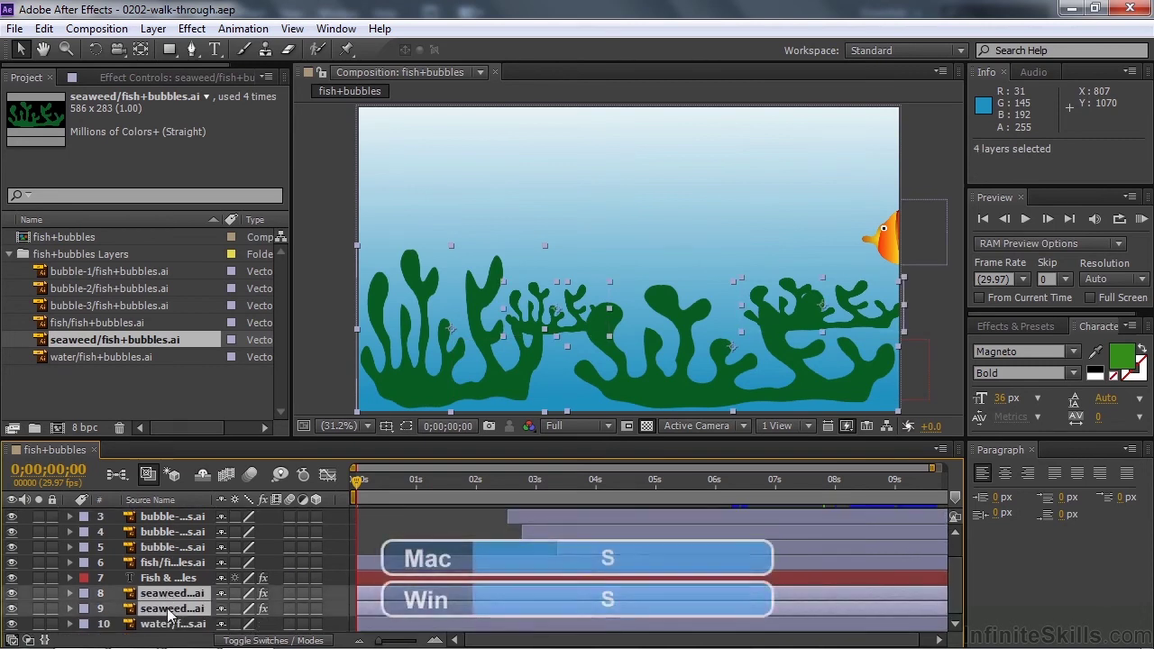
key(s)
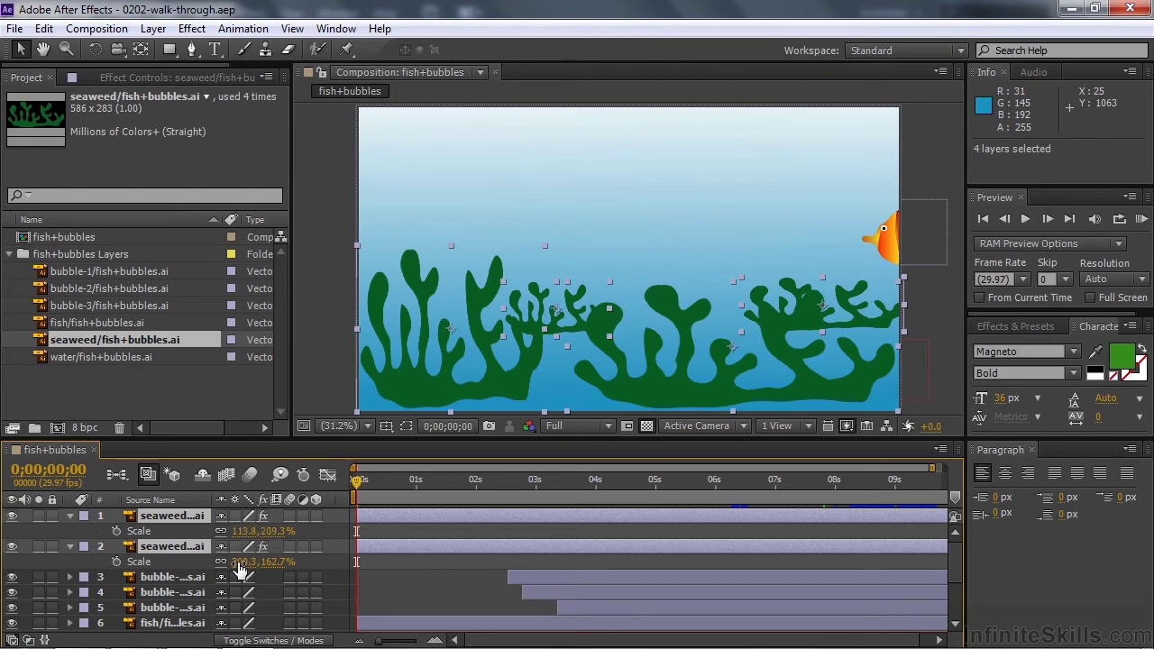
Step: Select only layer 1, then select layers 8 and 9 to locate their seaweed clumps
click(279, 516)
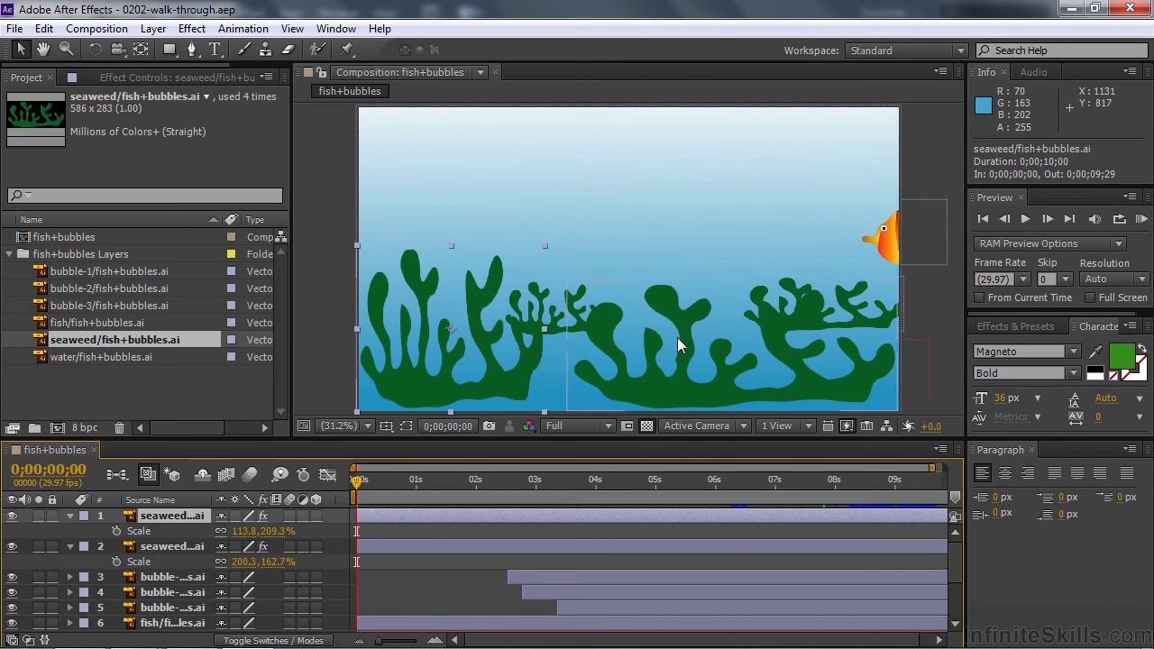
drag(955, 561, 954, 597)
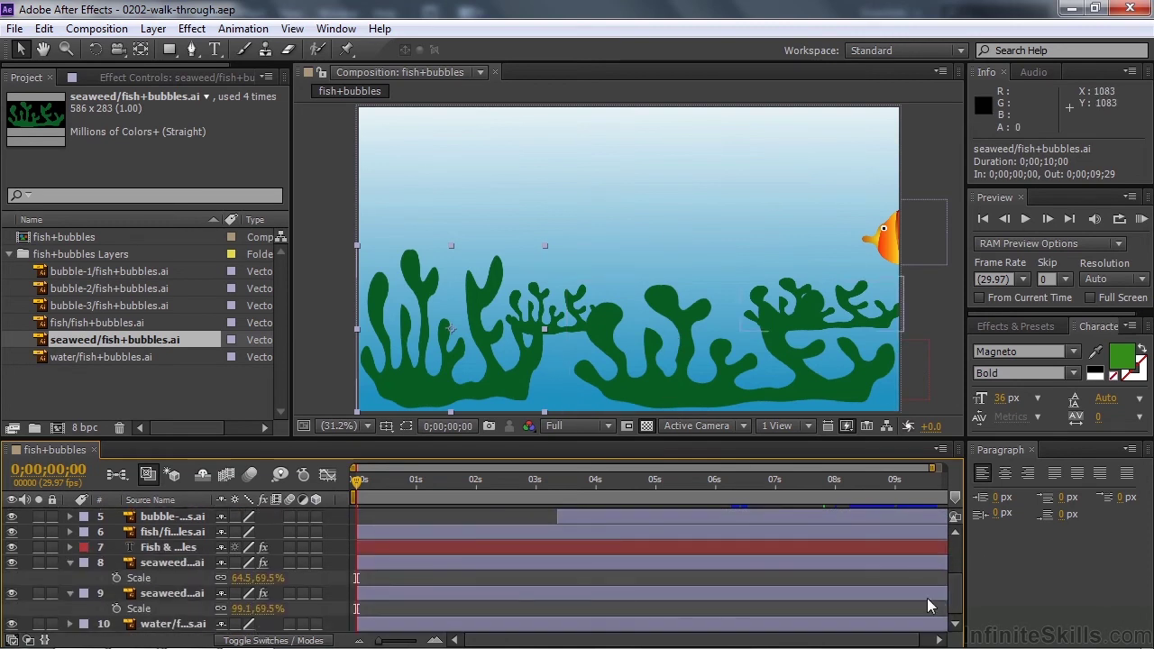
click(180, 562)
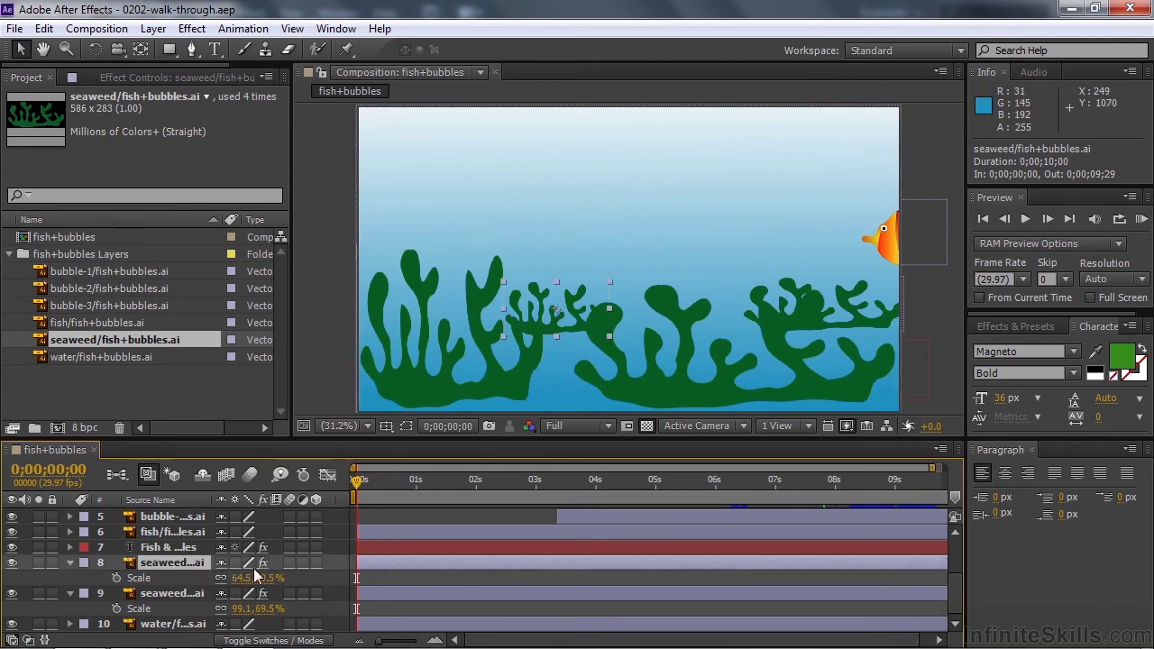
click(184, 592)
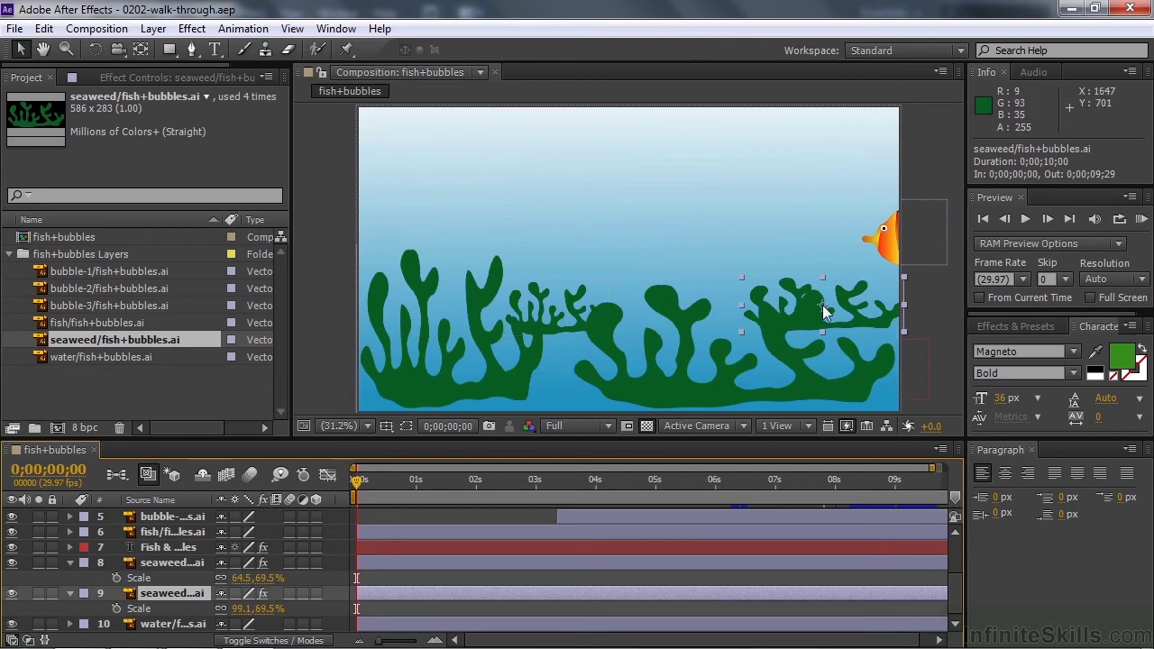
Step: Scrub back to 0;00;01;22 and select the water background and seaweed layers 9 and 8
click(494, 474)
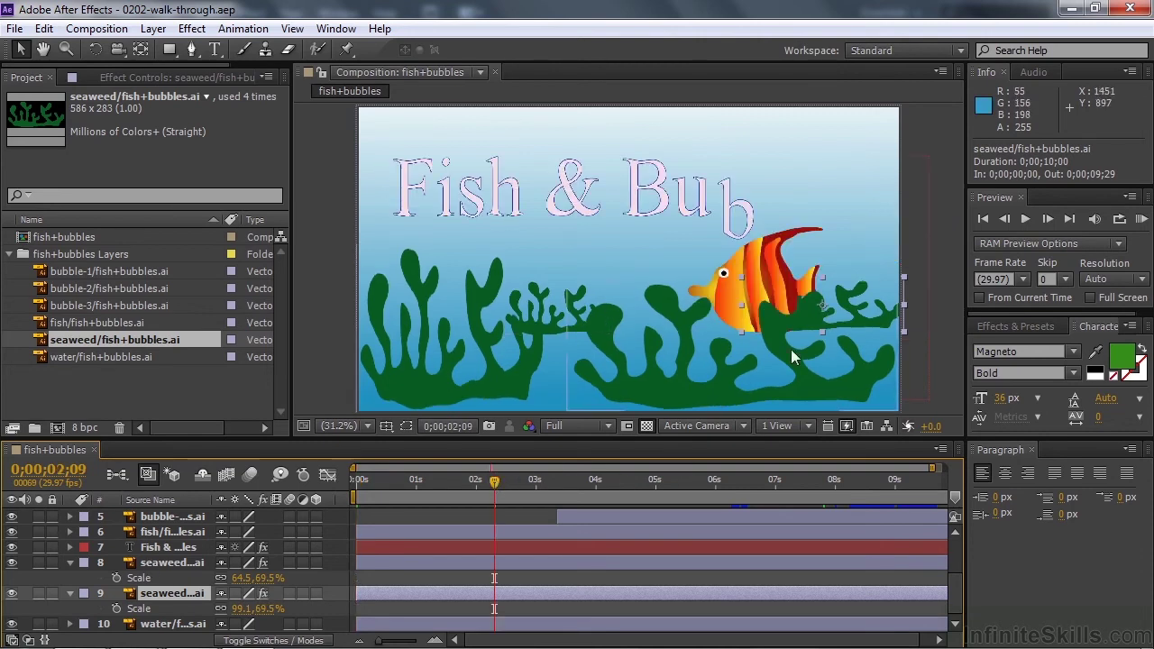
drag(494, 474, 458, 489)
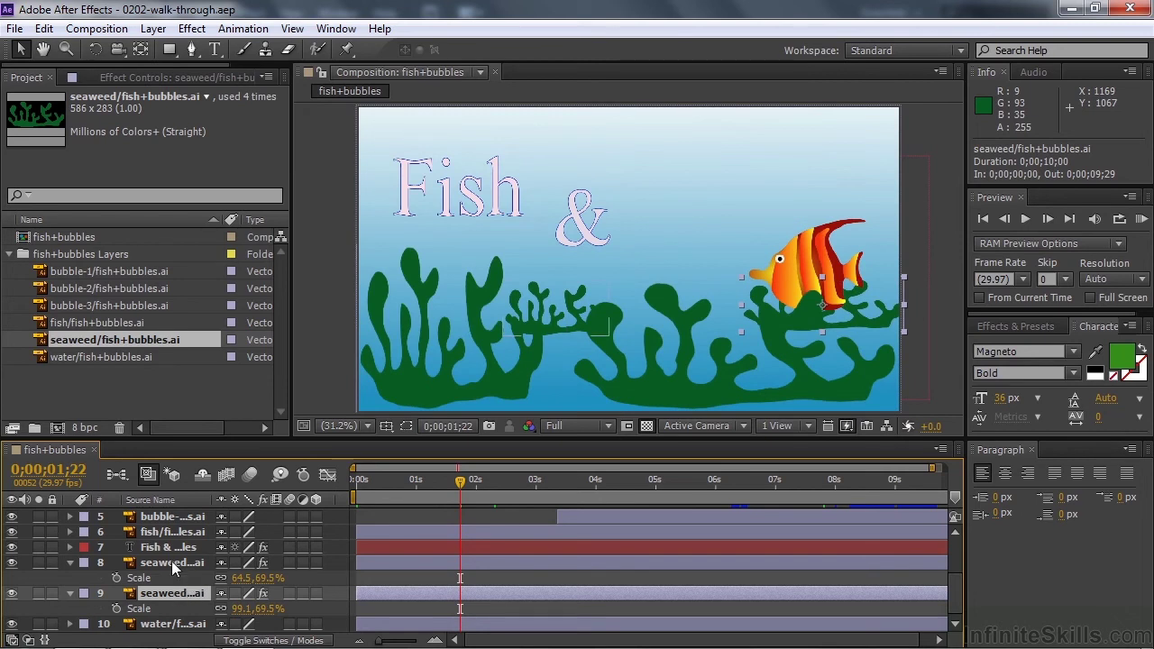
click(172, 624)
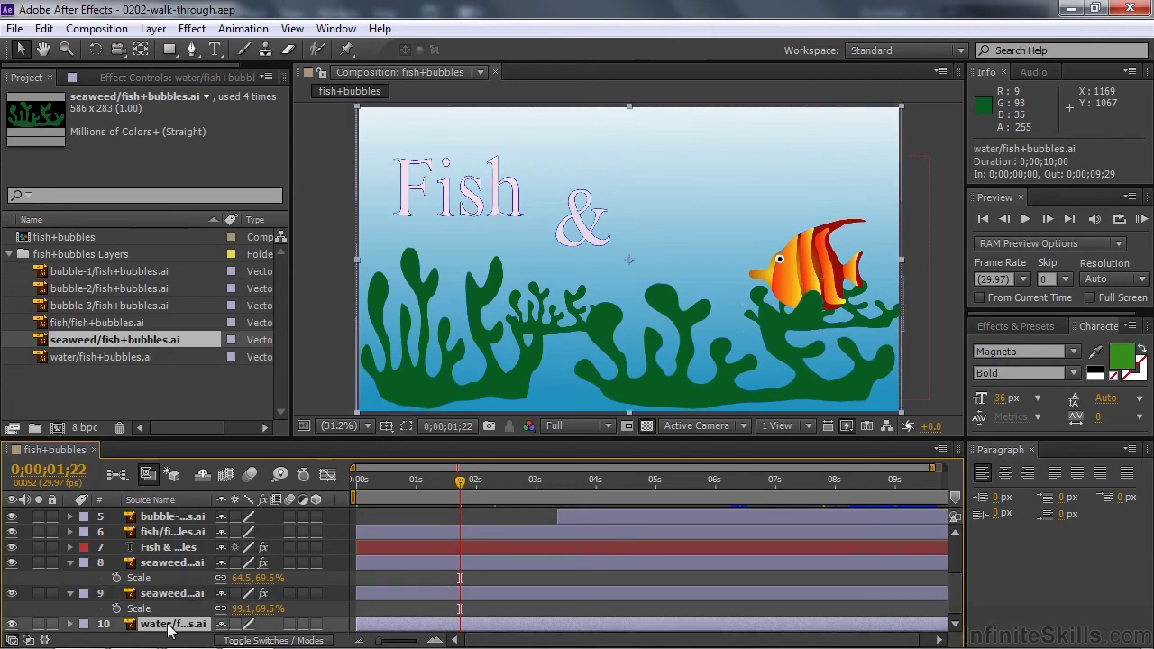
click(168, 594)
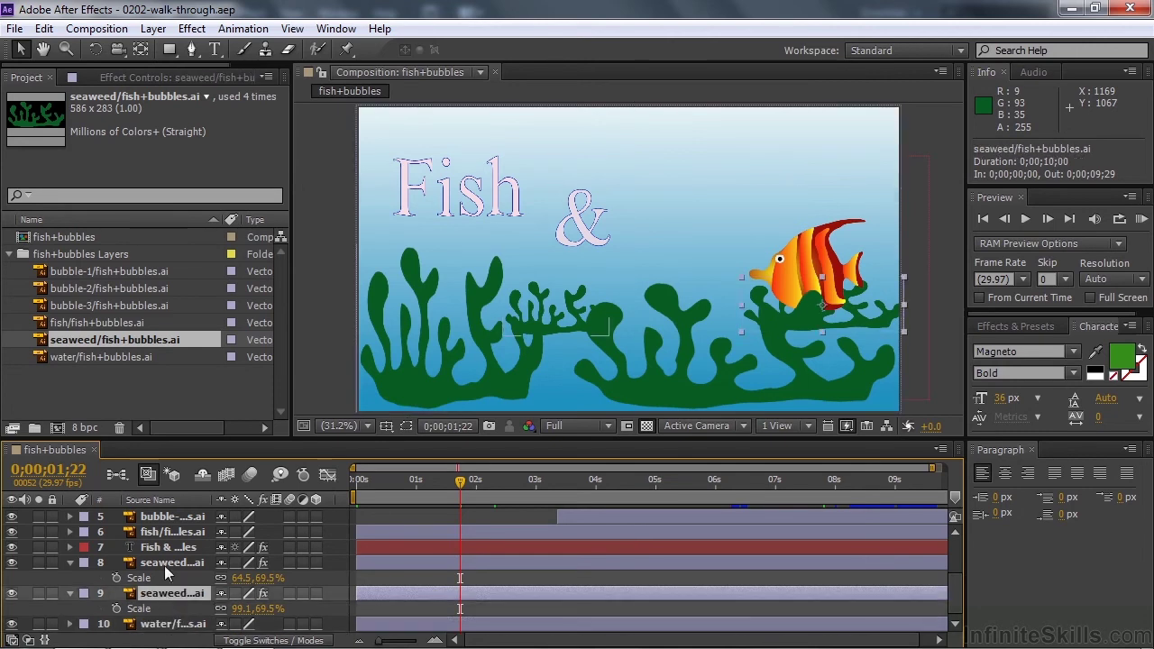
click(166, 564)
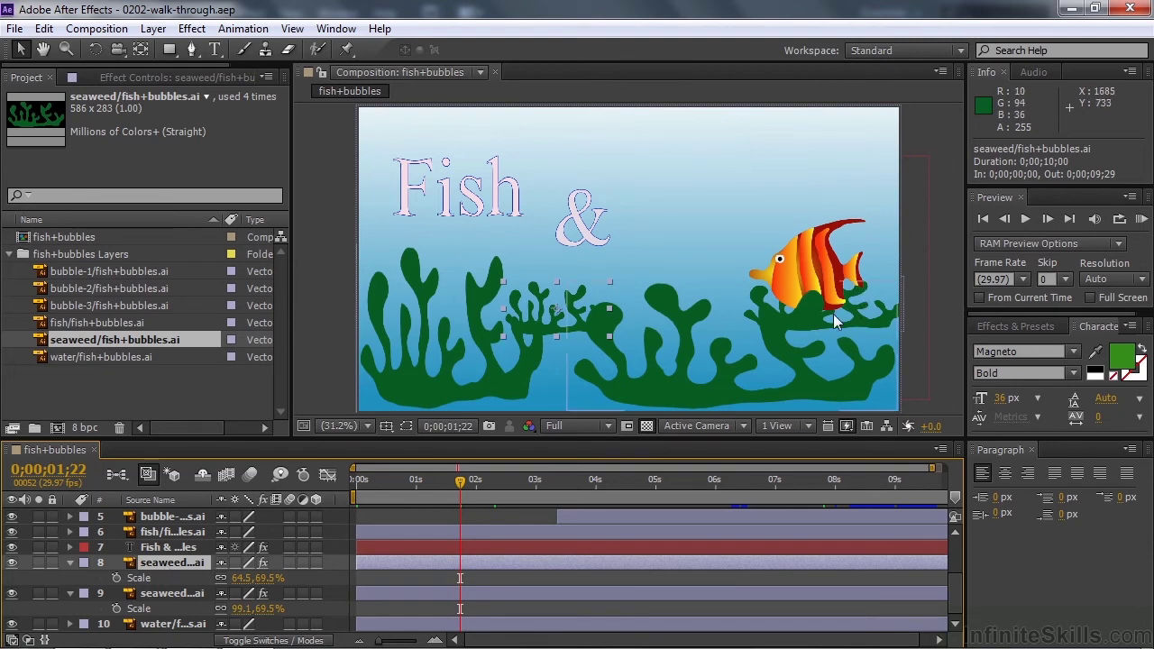
Step: Collapse layers 1 and 2's Scale rows and scrub to 0;00;03;18 as the title forms
scroll(954, 576, up, 3)
scroll(955, 584, up, 3)
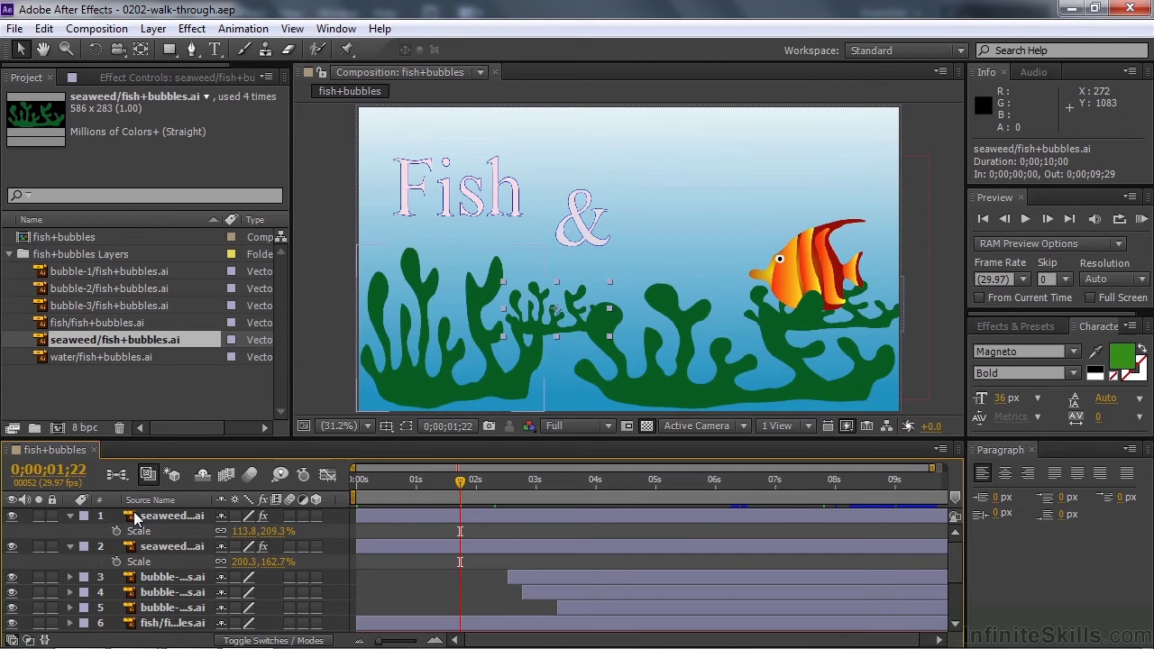
click(71, 514)
click(71, 530)
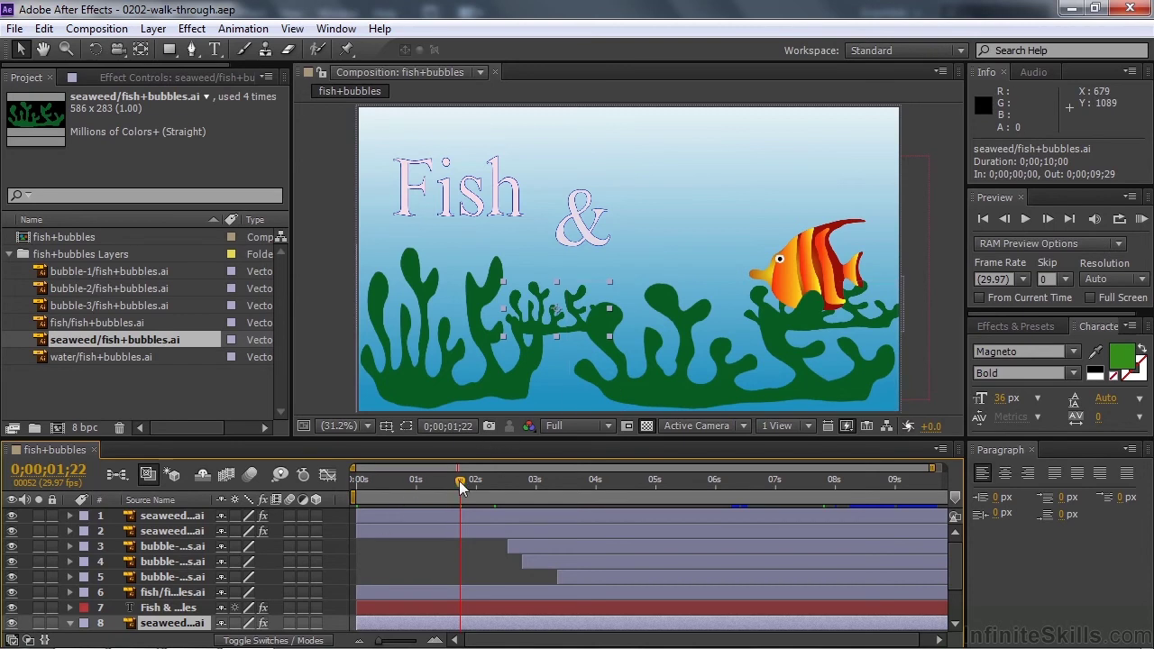
drag(462, 482, 580, 507)
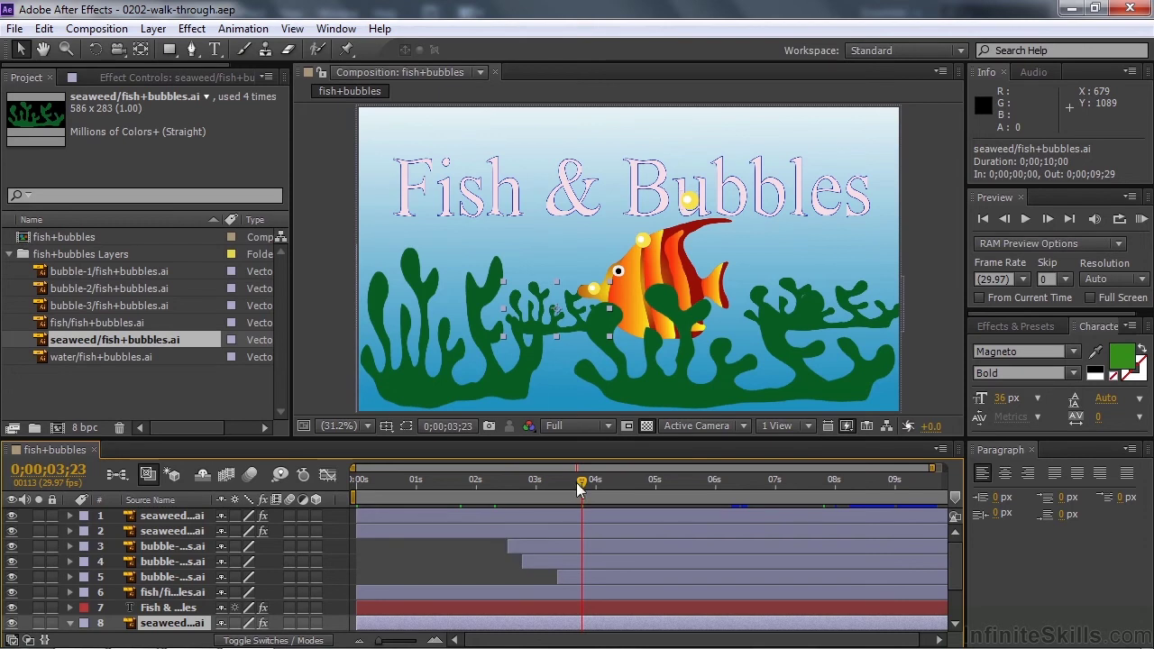
drag(586, 479, 575, 519)
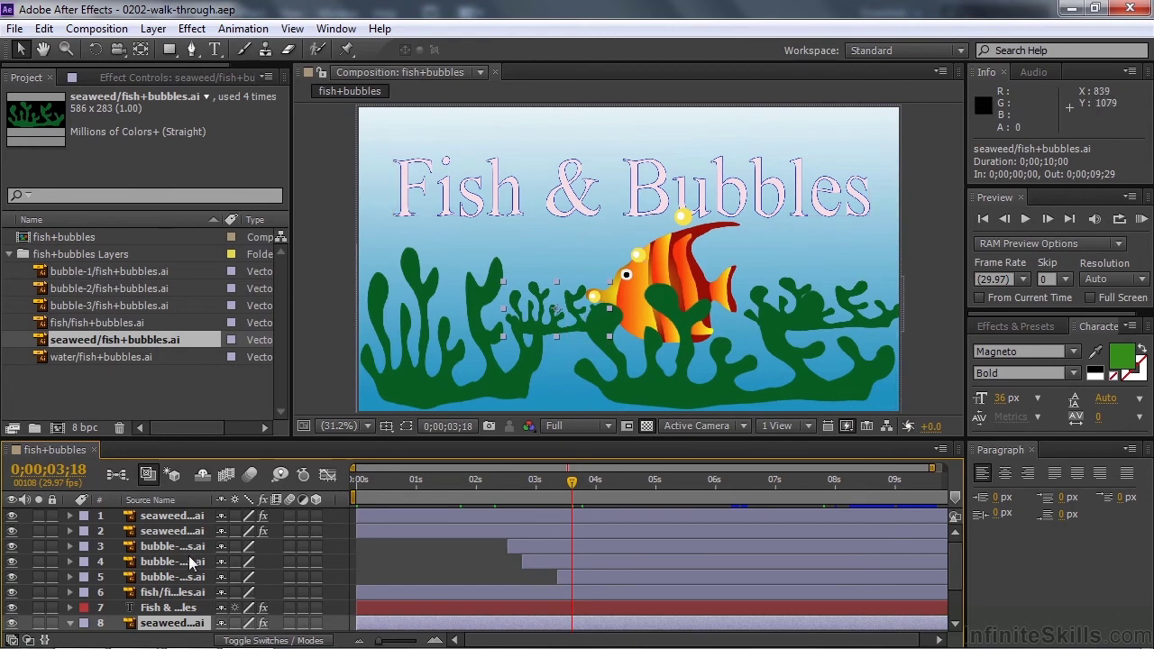
Step: Reveal bubble-1's Position keyframes, the first at 0;00;02;16 with value 1153.3, 389.2
click(150, 547)
key(p)
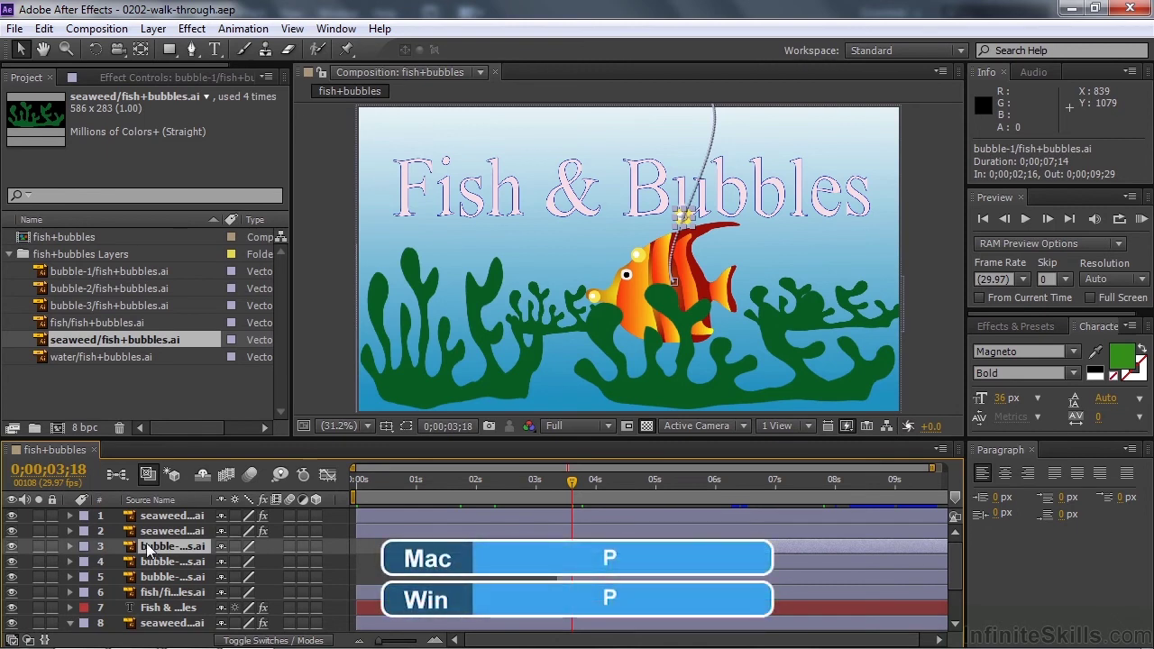
key(p)
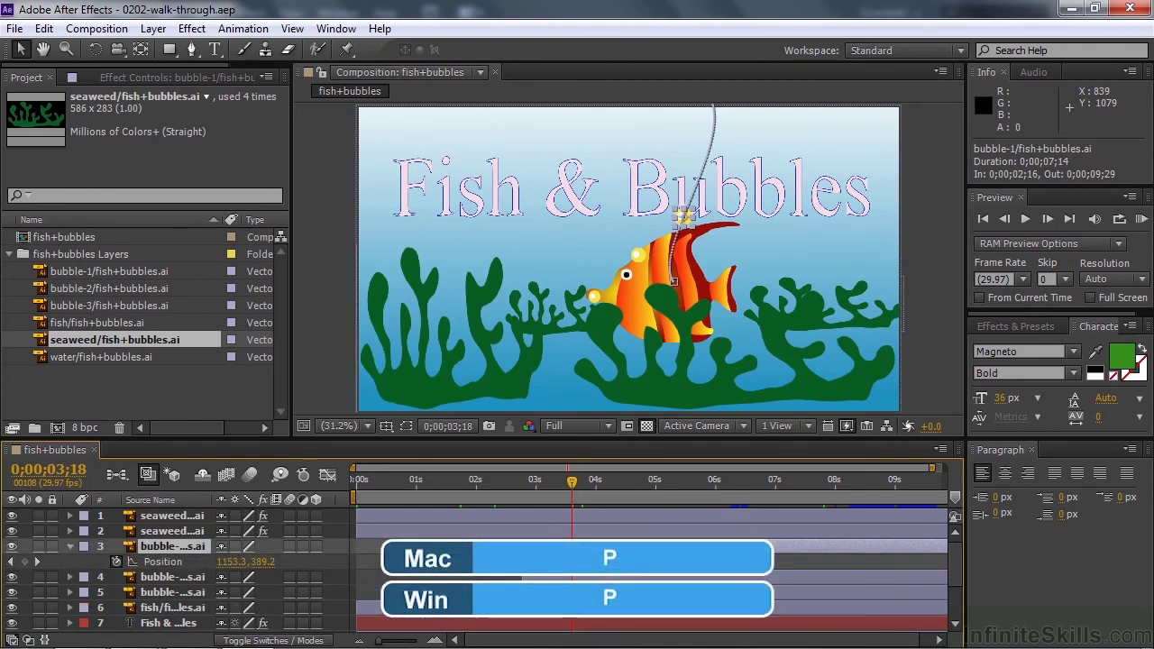
mouse_move(507, 559)
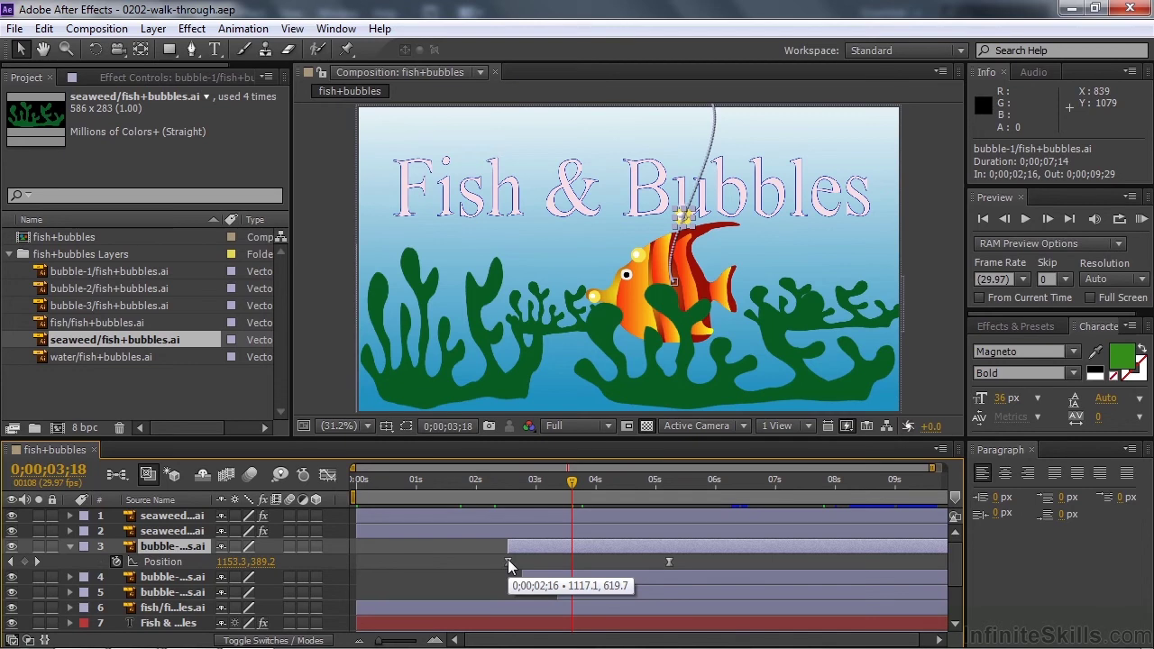
mouse_move(671, 565)
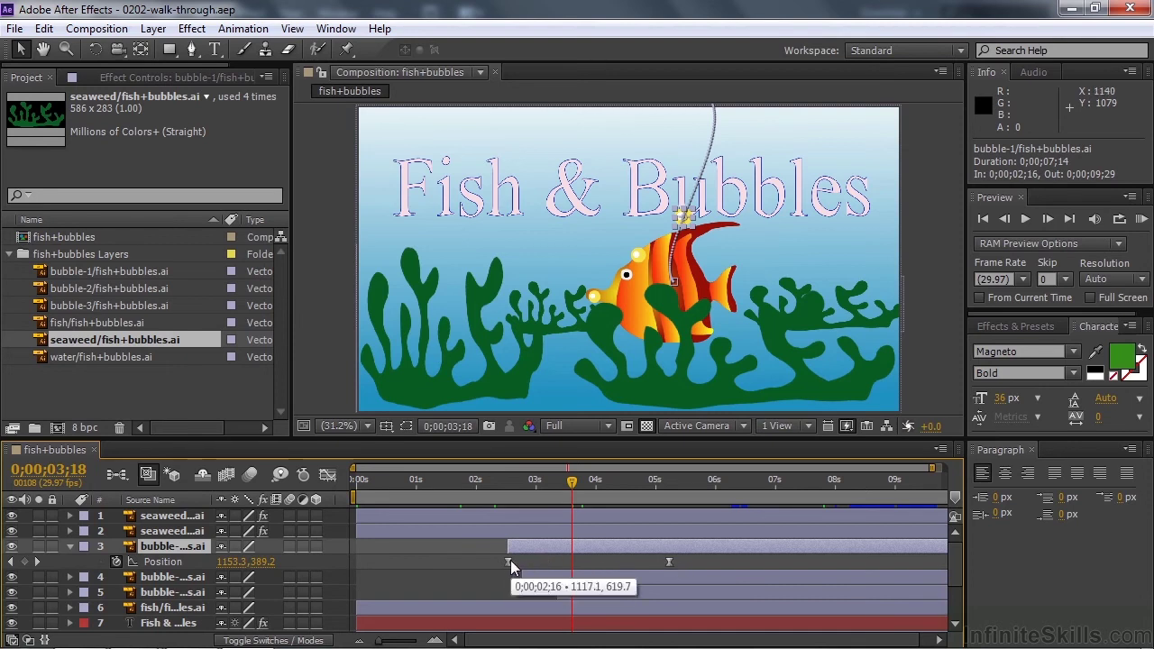
key(ctrl+z)
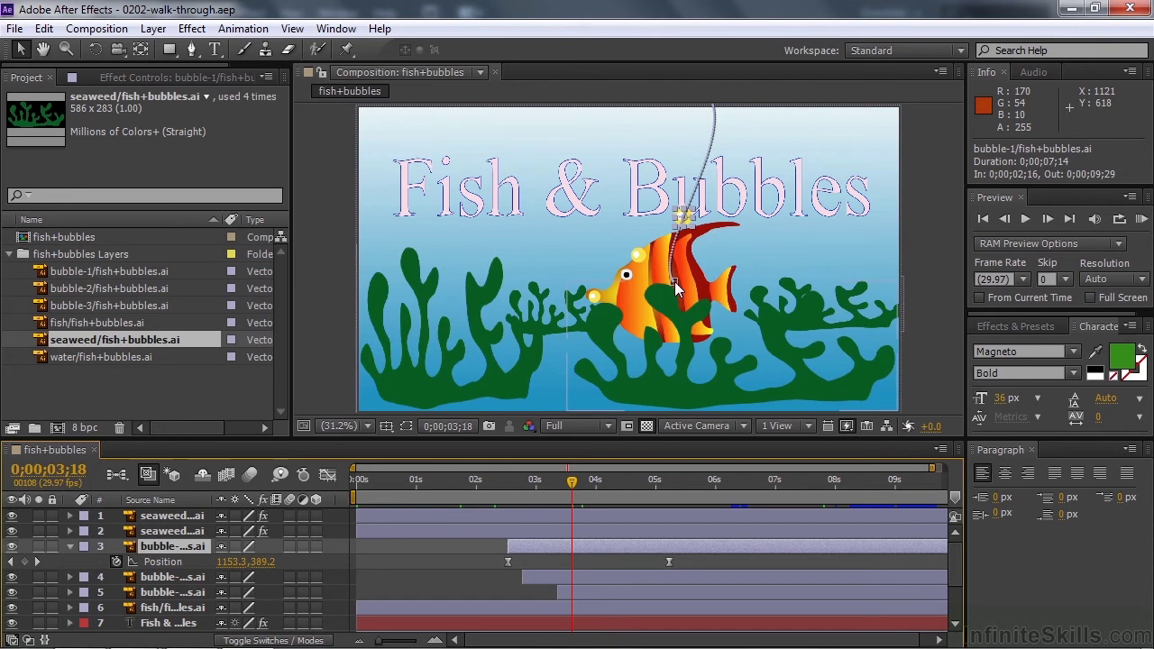
Step: Bend bubble-1's motion path via its keyframe and Bezier handle, then scrub to 0;00;02;20
click(674, 281)
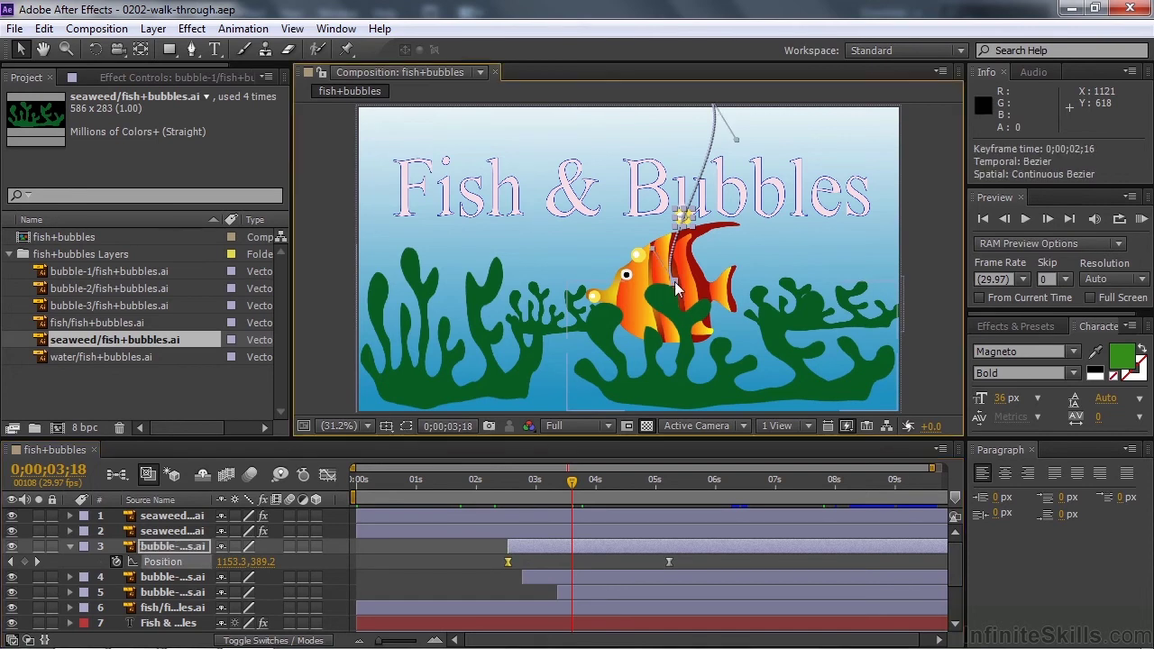
drag(651, 247, 658, 251)
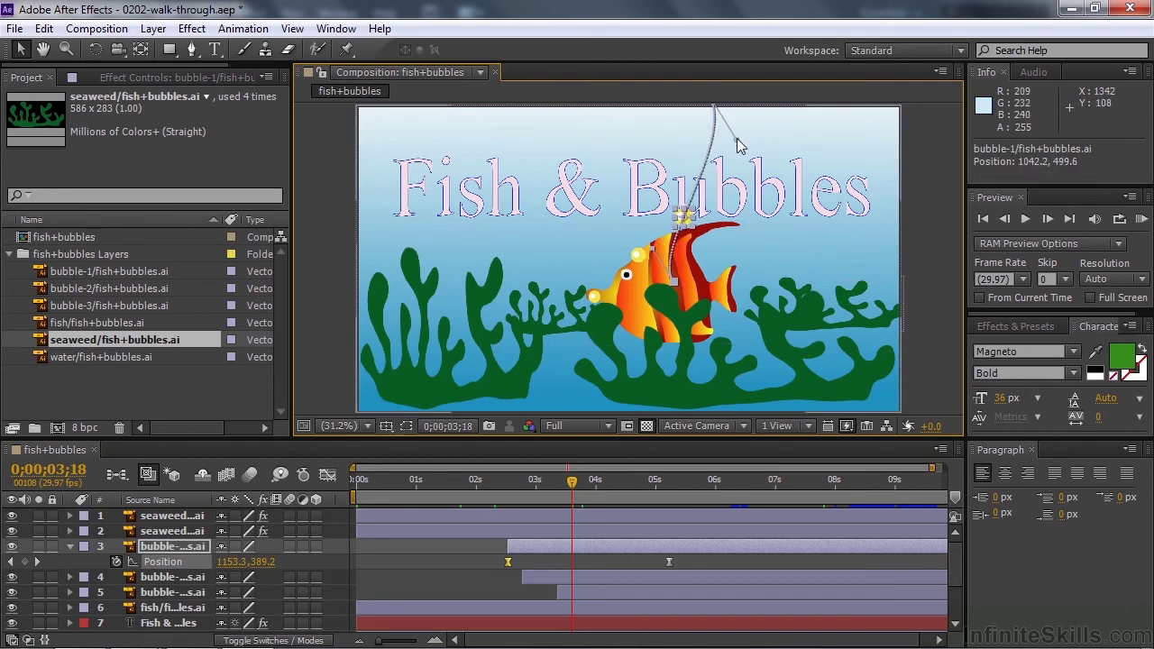
drag(737, 145, 732, 152)
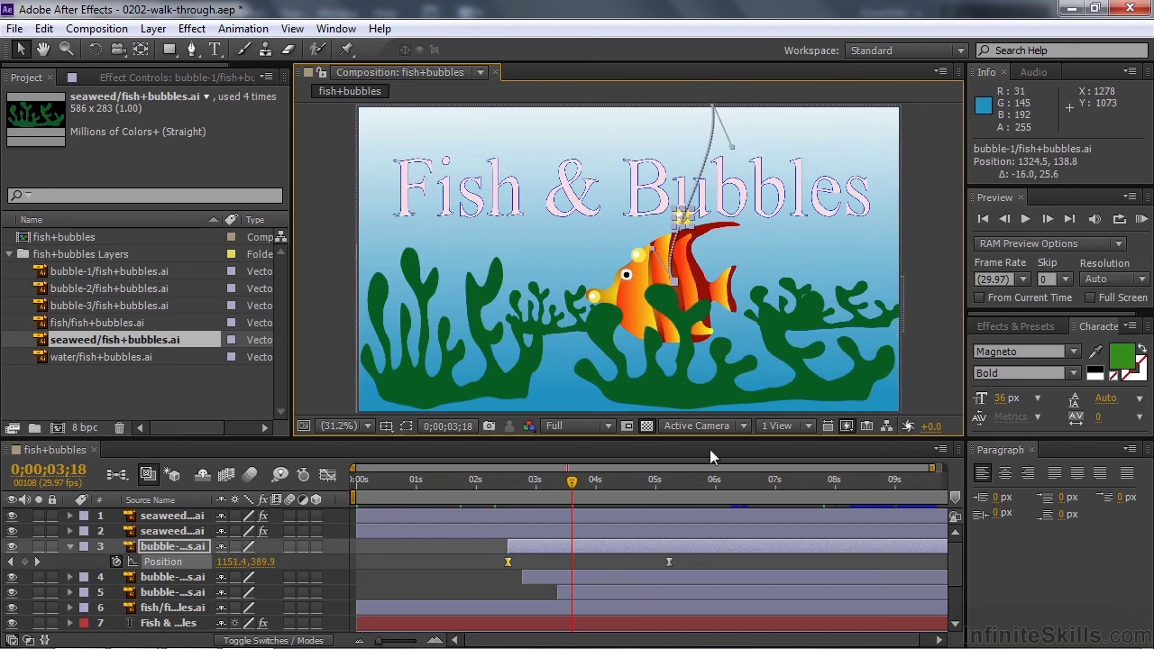
drag(571, 482, 516, 495)
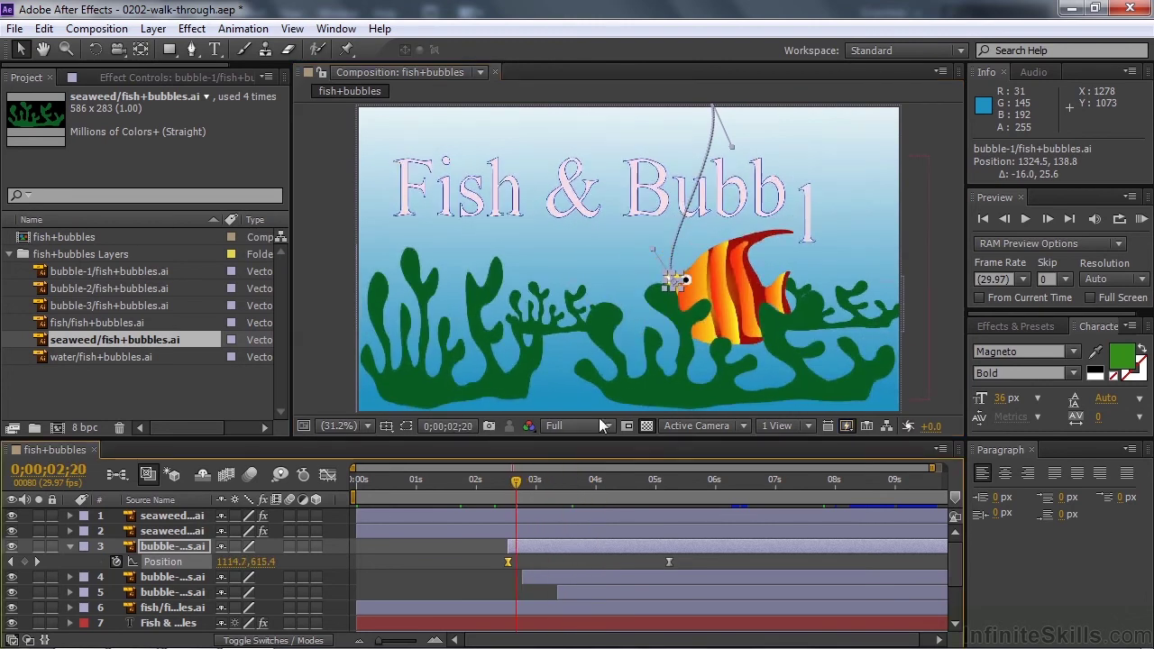
Step: Show the front seaweed layer's Wave Warp settings (height 2, width 59) in Effect Controls
click(149, 520)
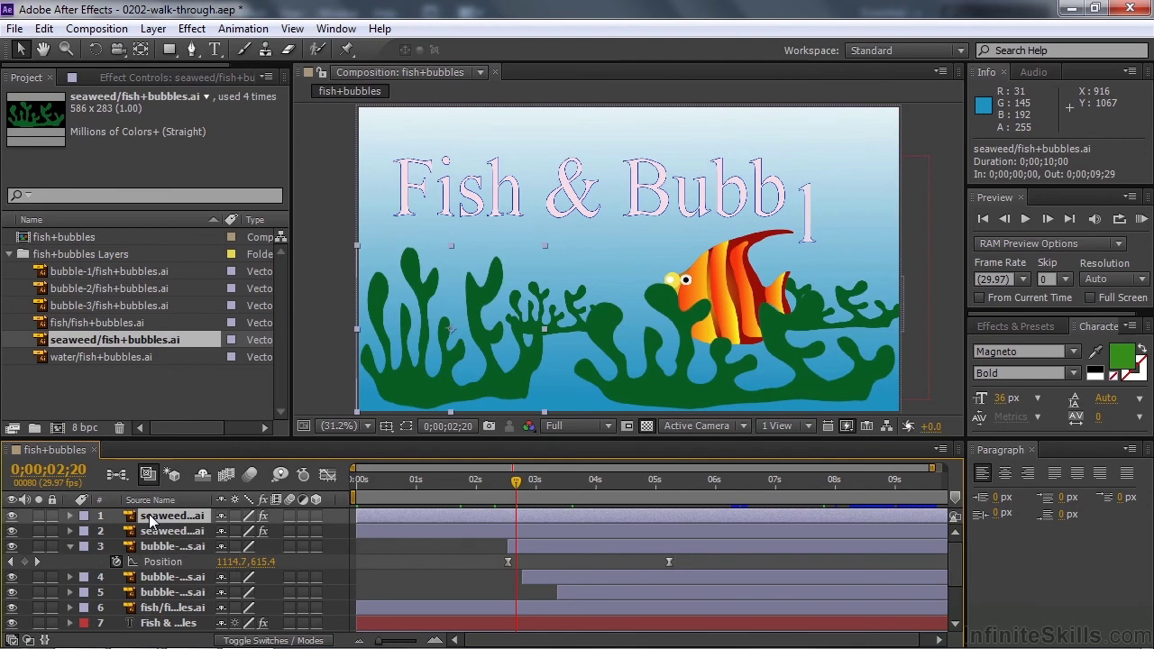
key(e)
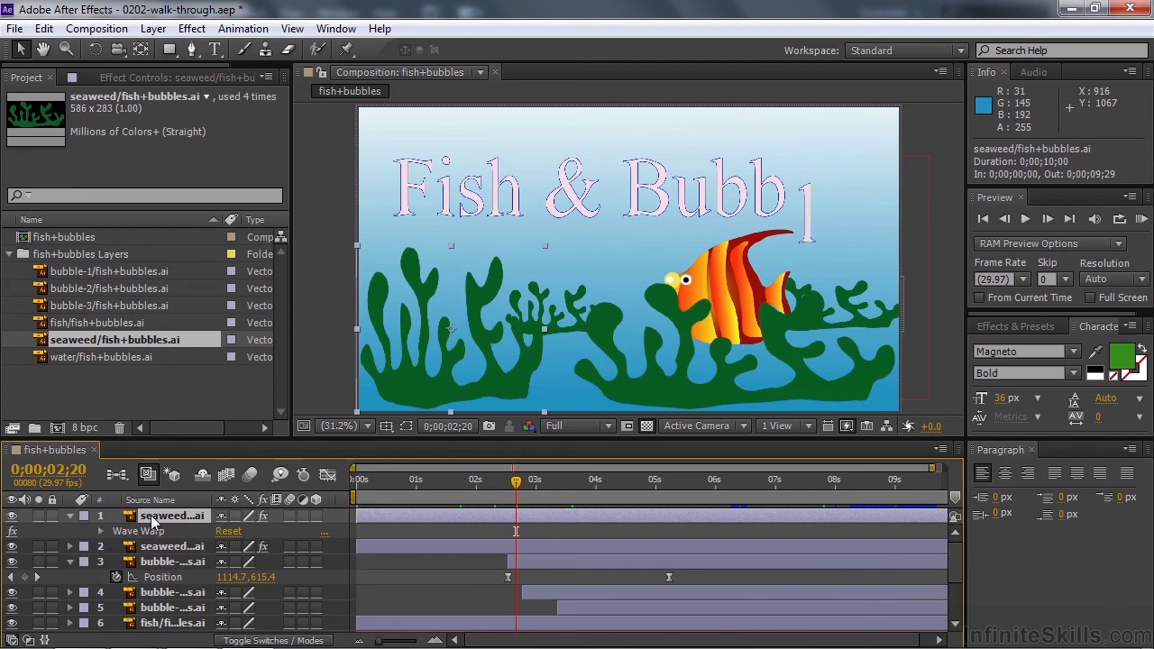
click(137, 76)
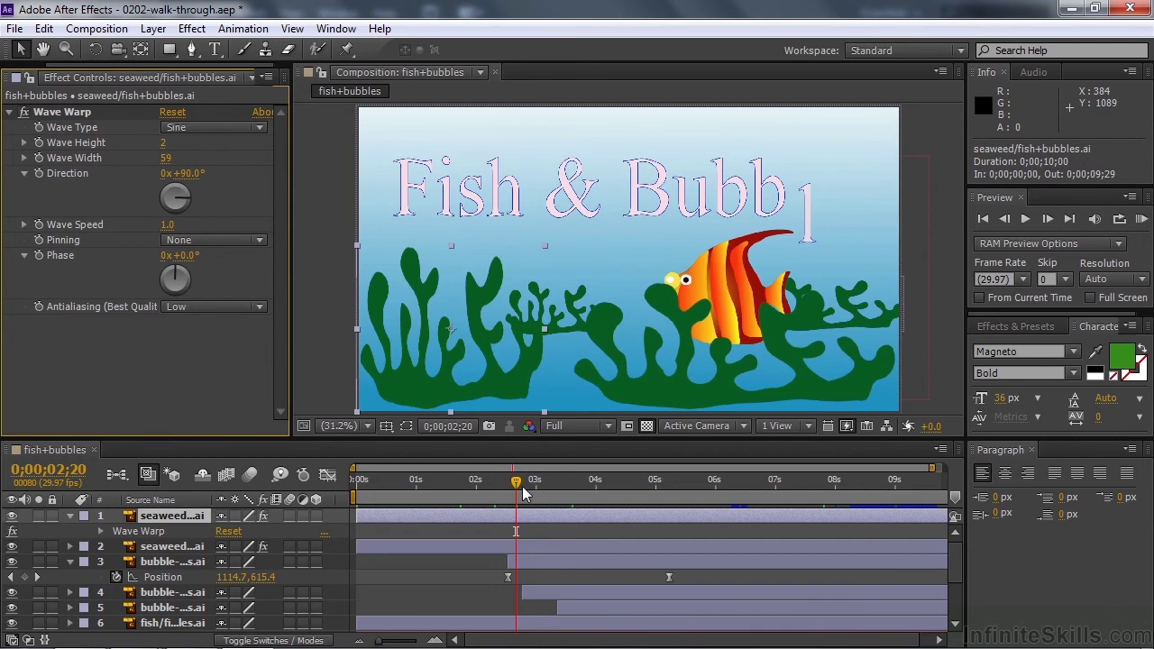
Step: Scrub to about 3 seconds, play and stop a preview, then return to the start
drag(522, 486, 554, 488)
key(space)
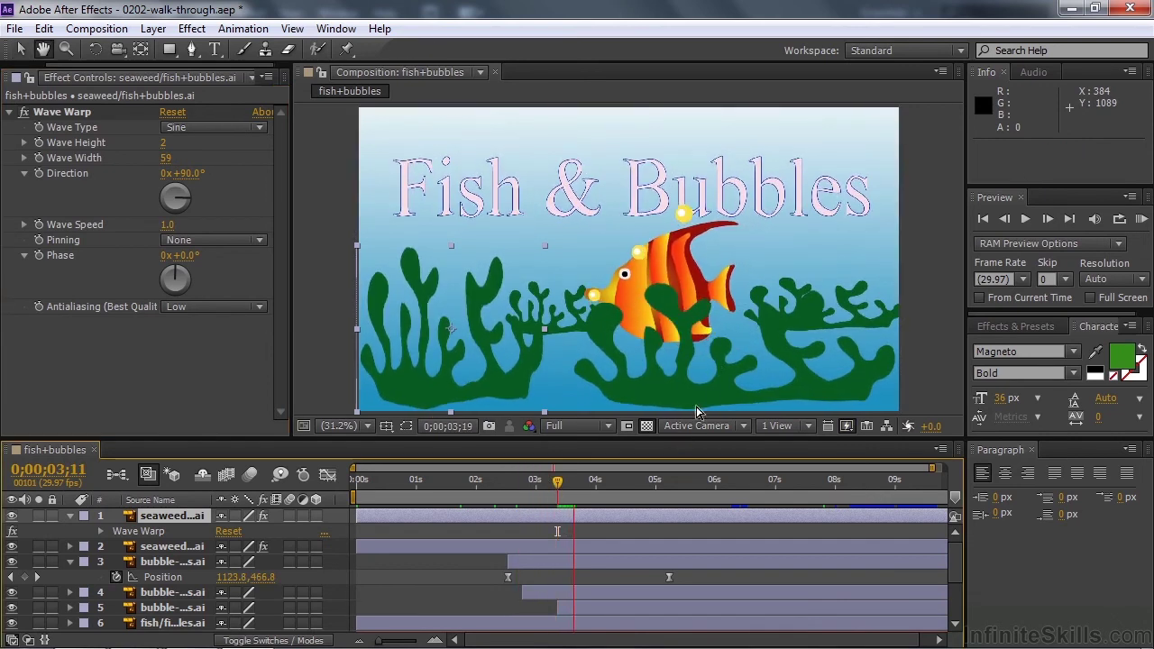
key(space)
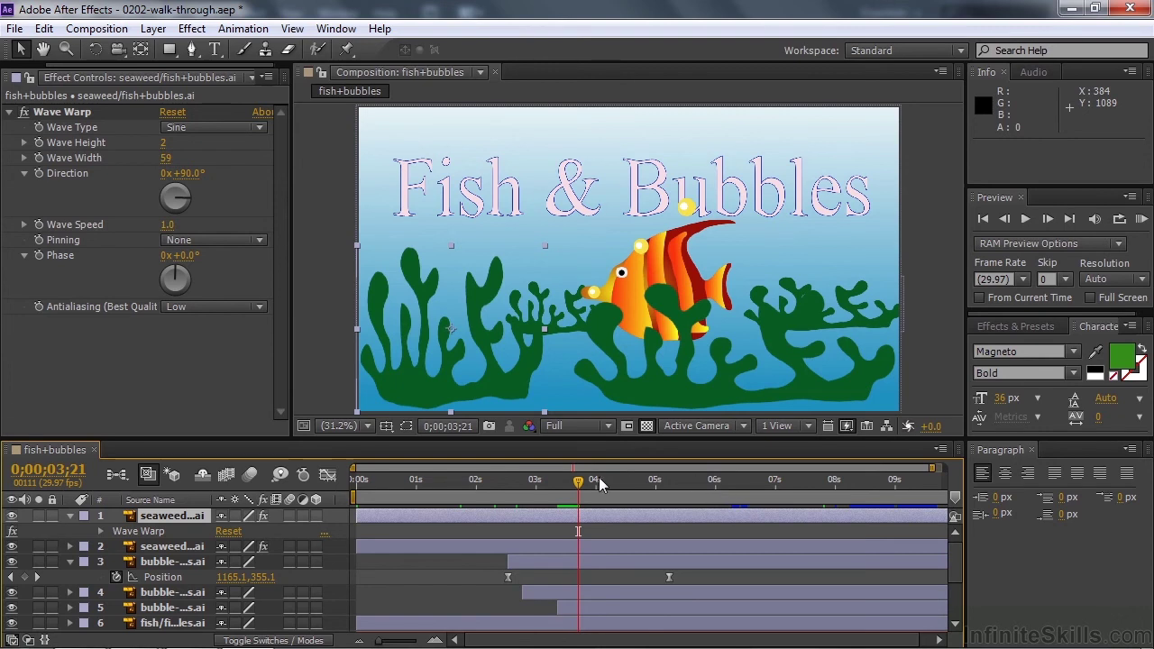
drag(577, 482, 357, 501)
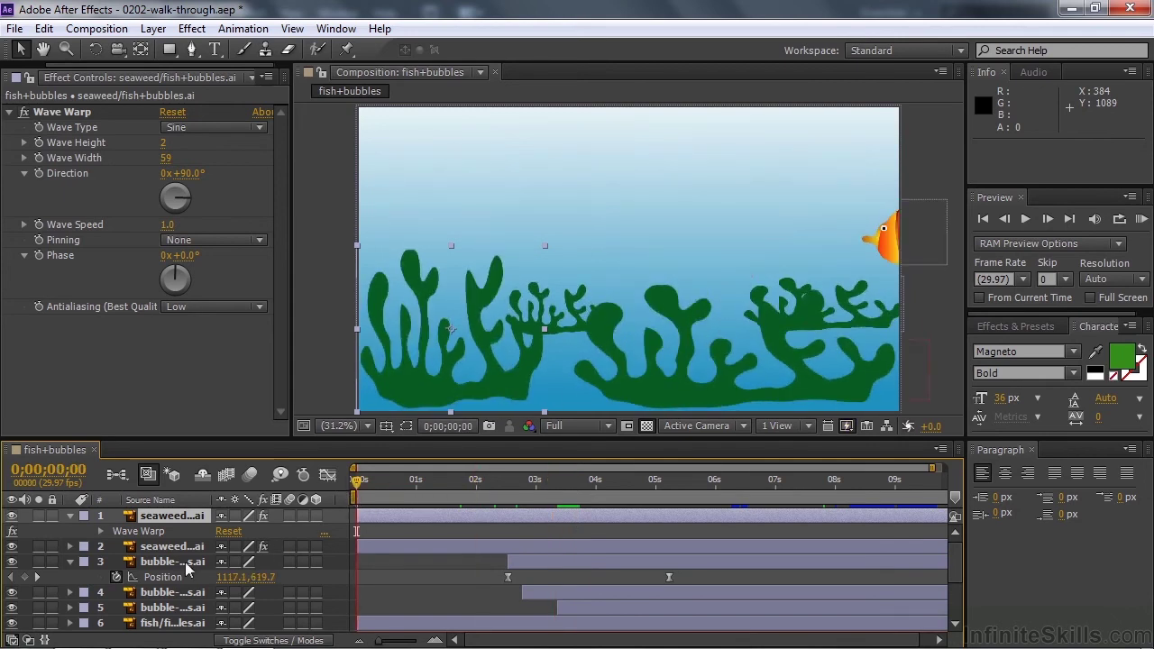
Step: Collapse the bubble and seaweed rows, then show the fish's Position and Scale keyframes (1914.3, 452.8; 79.2%)
click(70, 562)
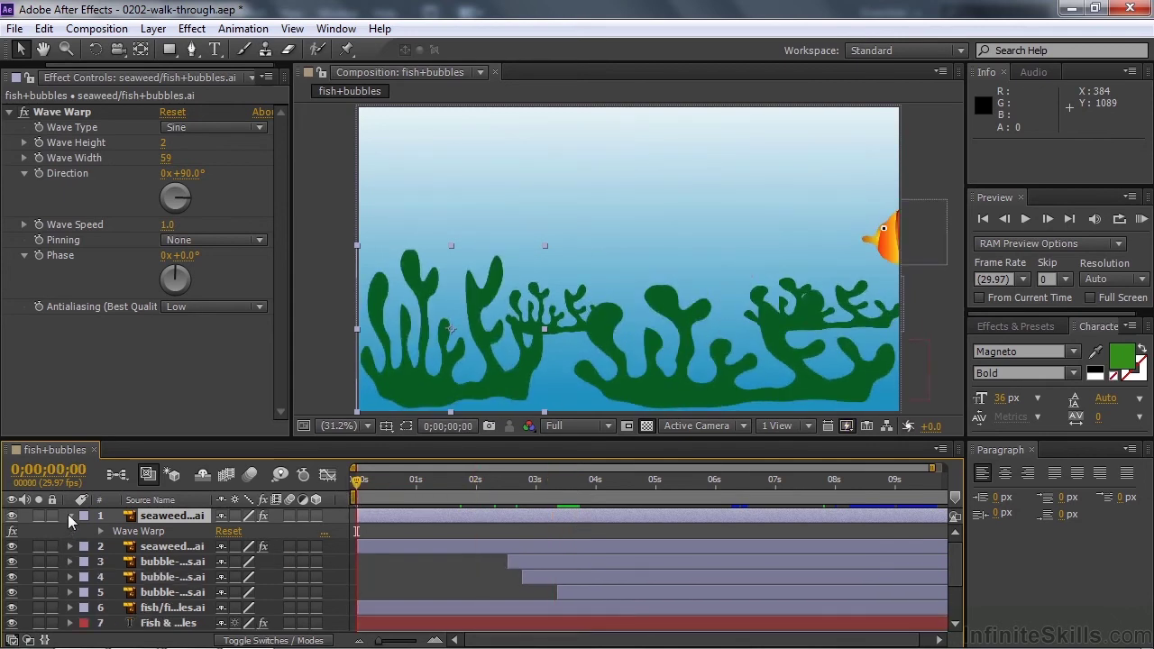
click(69, 514)
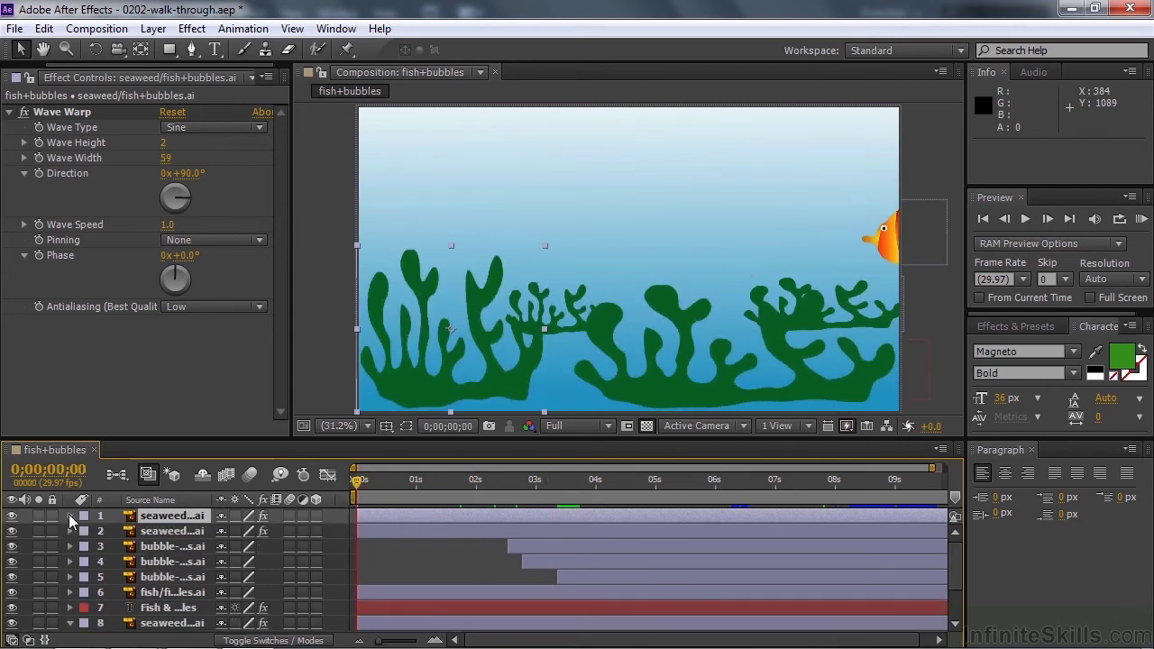
click(139, 594)
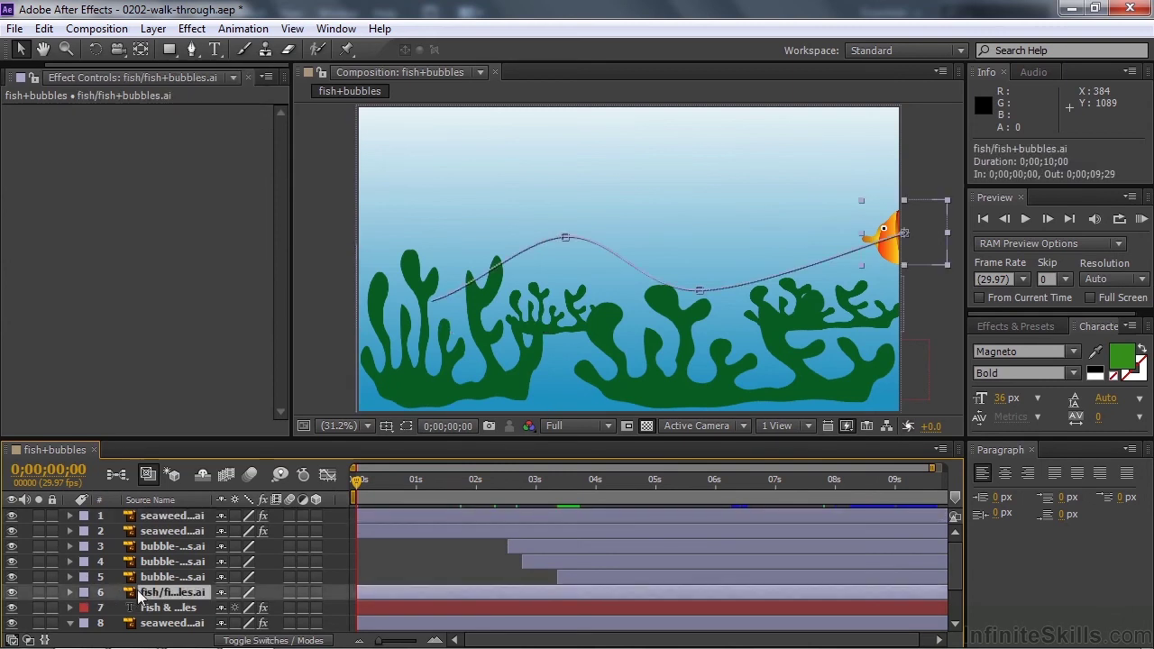
key(p)
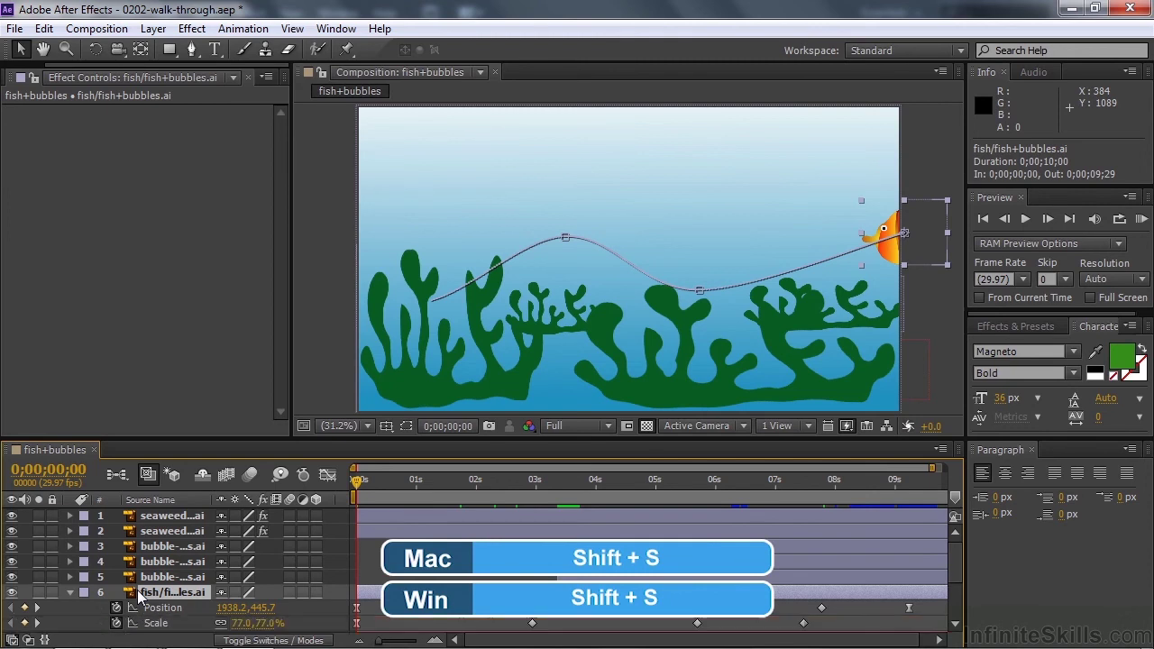
key(shift+s)
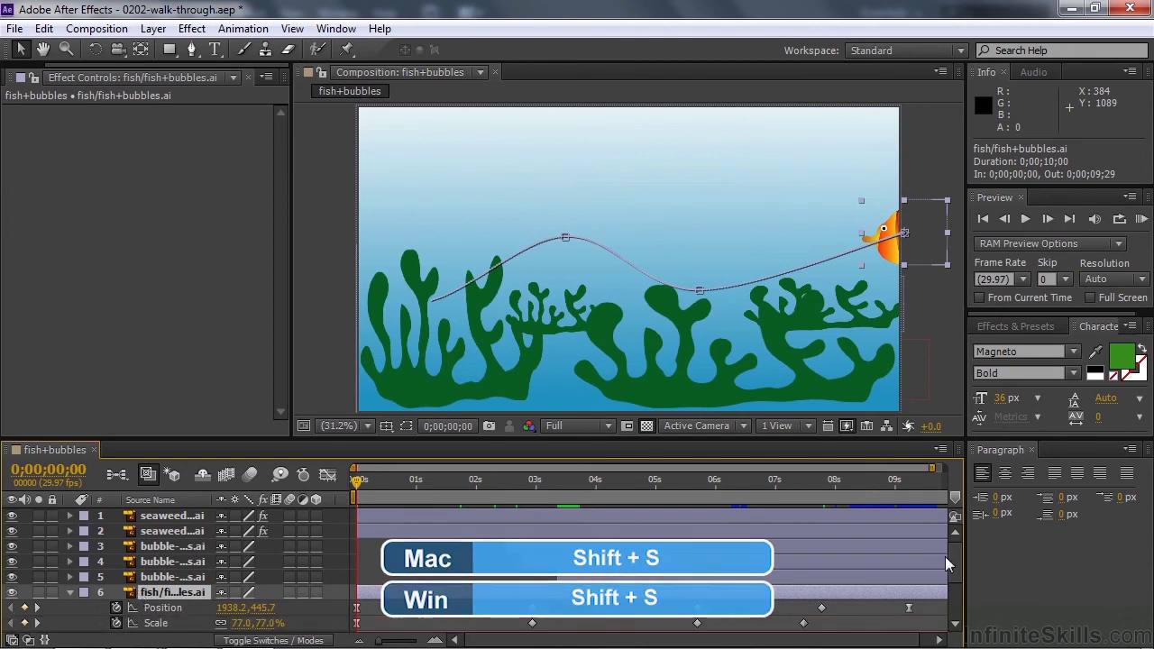
mouse_move(955, 566)
mouse_down()
mouse_move(949, 585)
mouse_move(940, 576)
mouse_up()
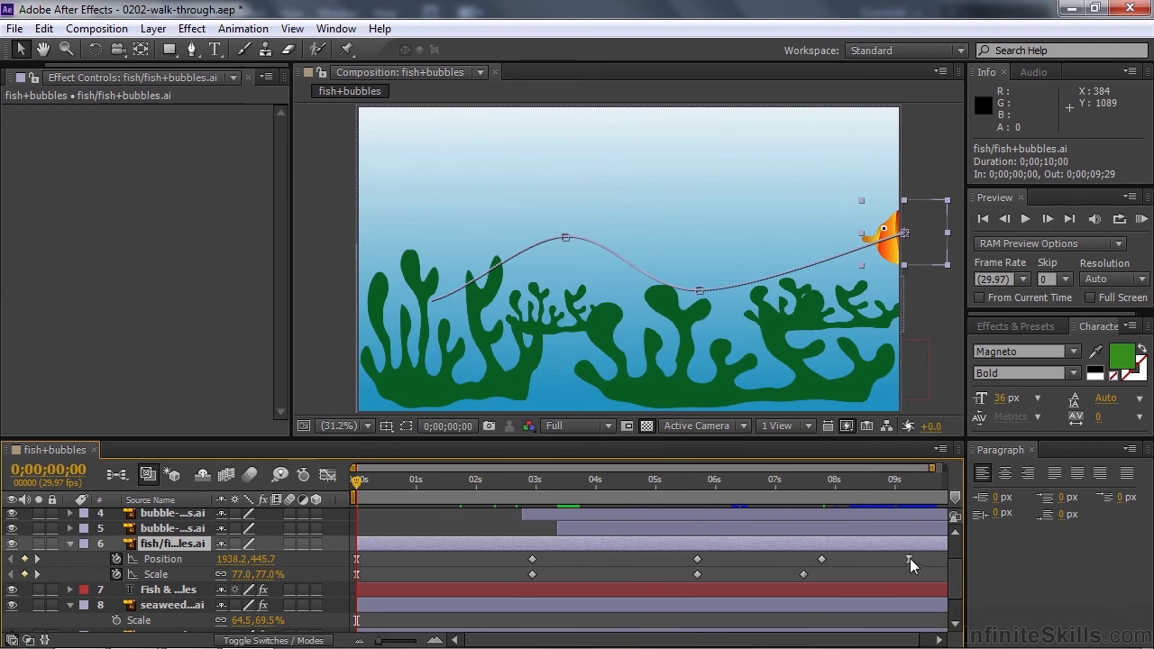
mouse_move(909, 559)
Step: Scrub along the fish's path and select its keyframes at 0;00;02;28, 0;00;05;21 and 0;00;07;23
drag(357, 492, 379, 483)
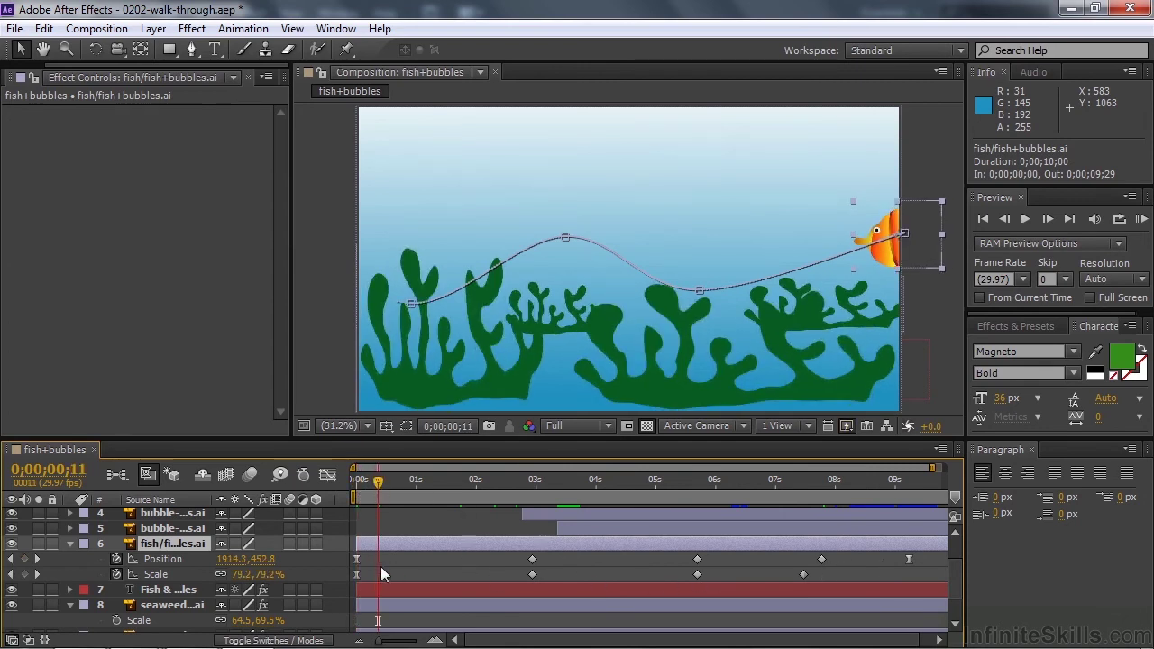
drag(393, 491, 407, 492)
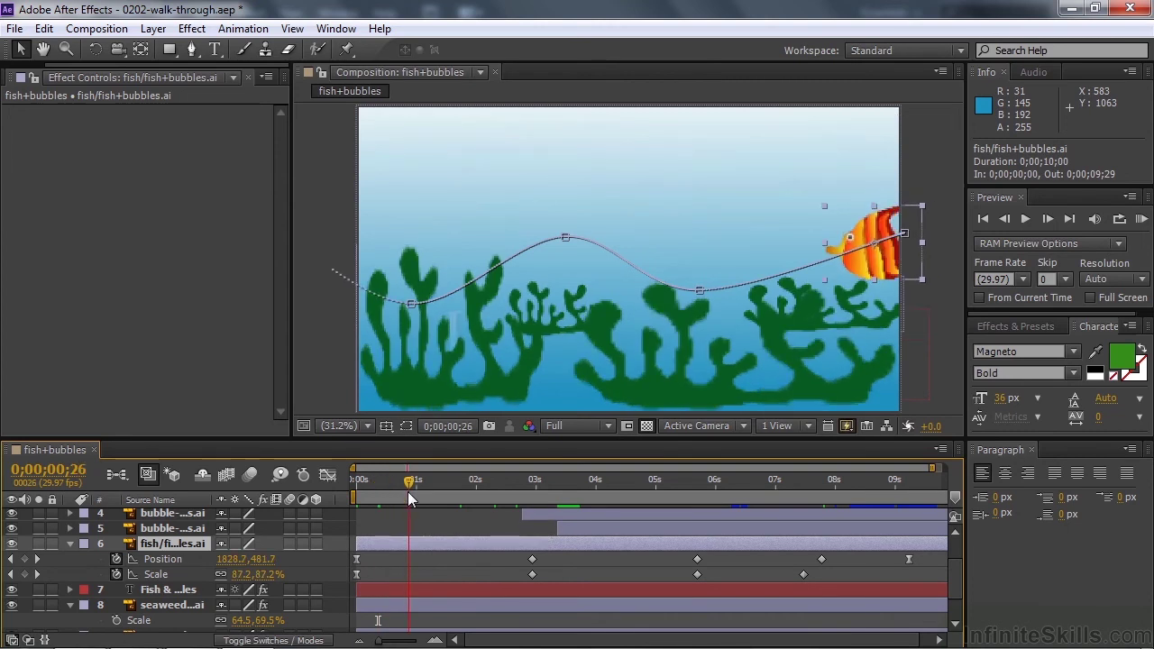
click(701, 291)
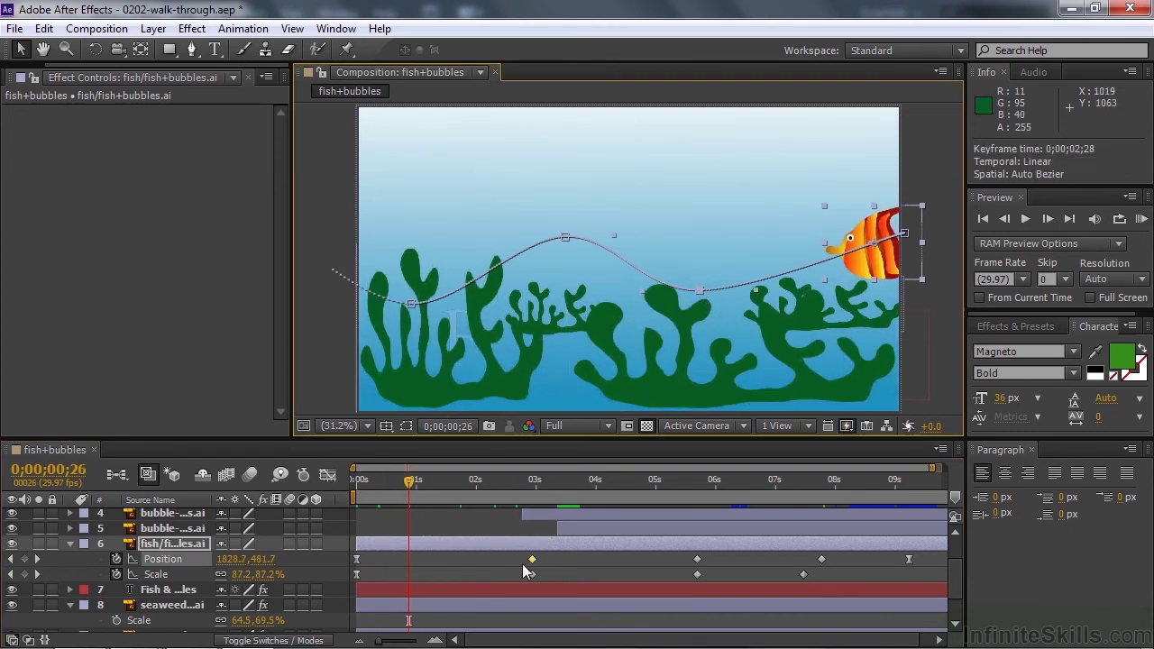
click(563, 238)
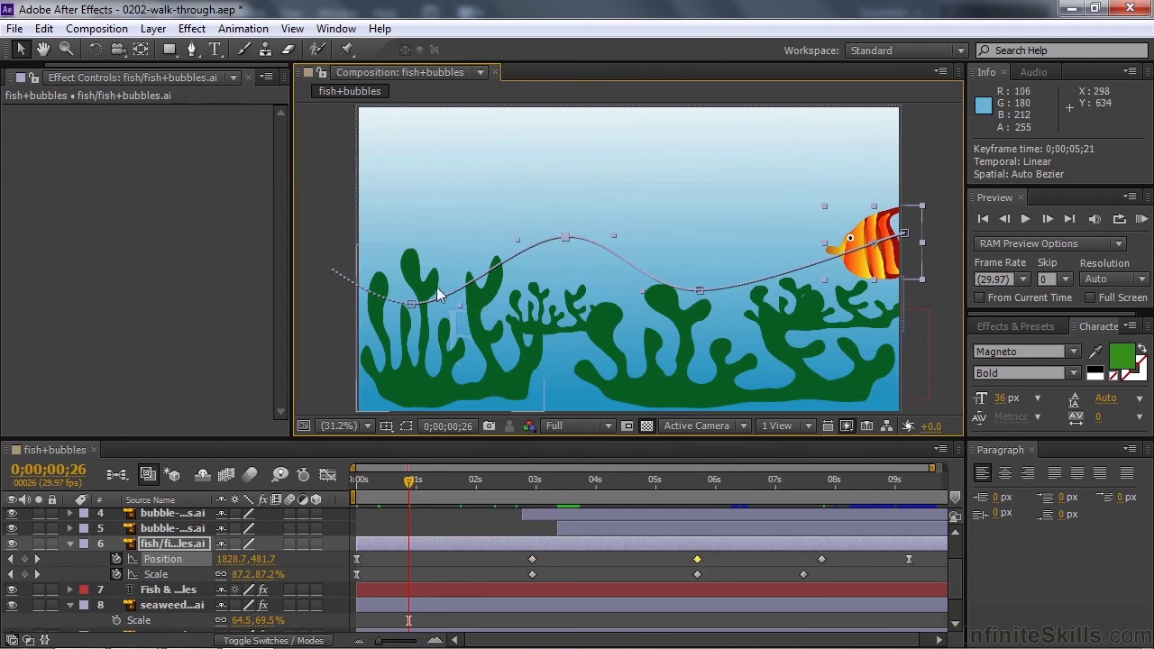
click(820, 560)
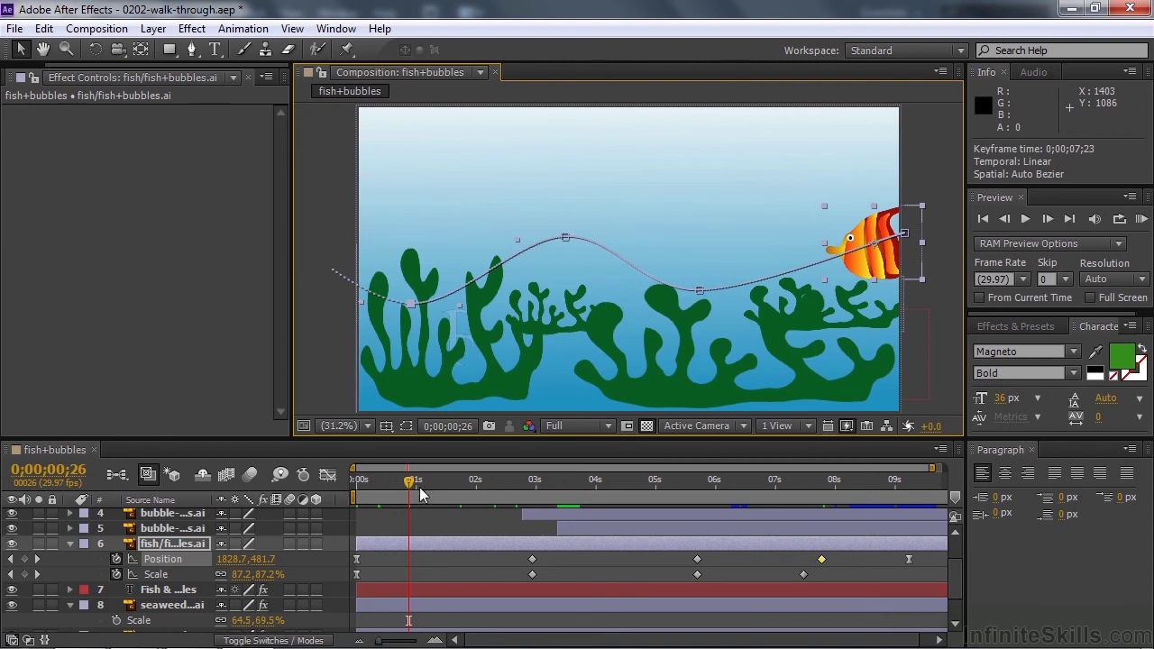
drag(414, 481, 450, 481)
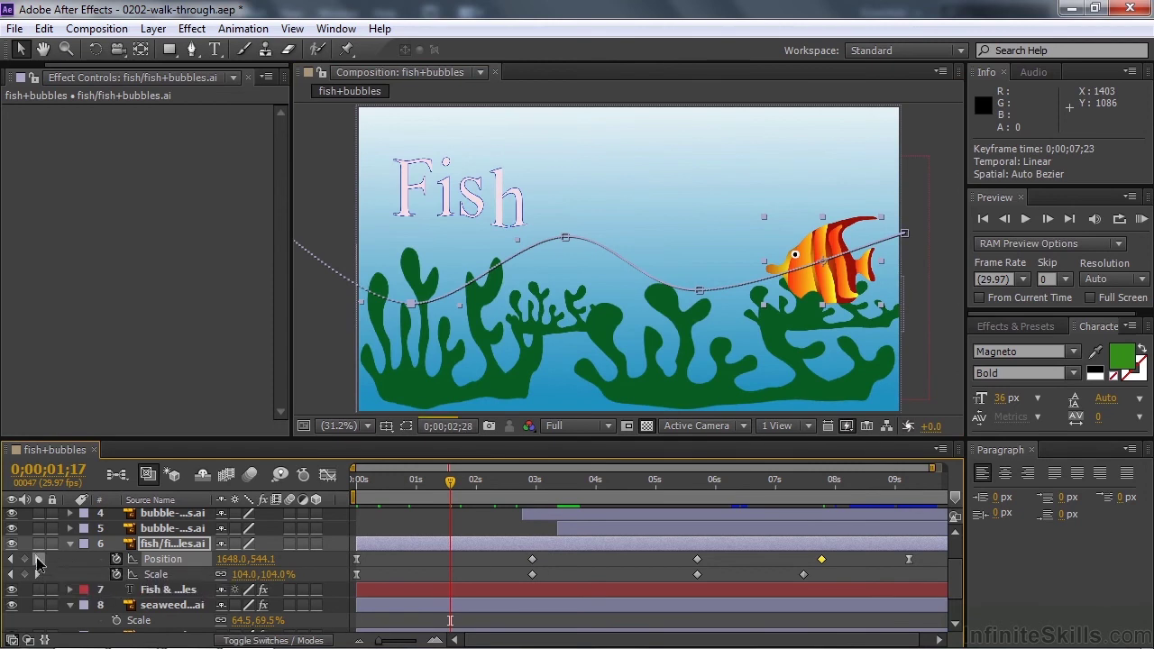
Step: Move the fish's 0;00;02;28 Position keyframe to 1227.3, 670.9 and collapse its rows
click(37, 558)
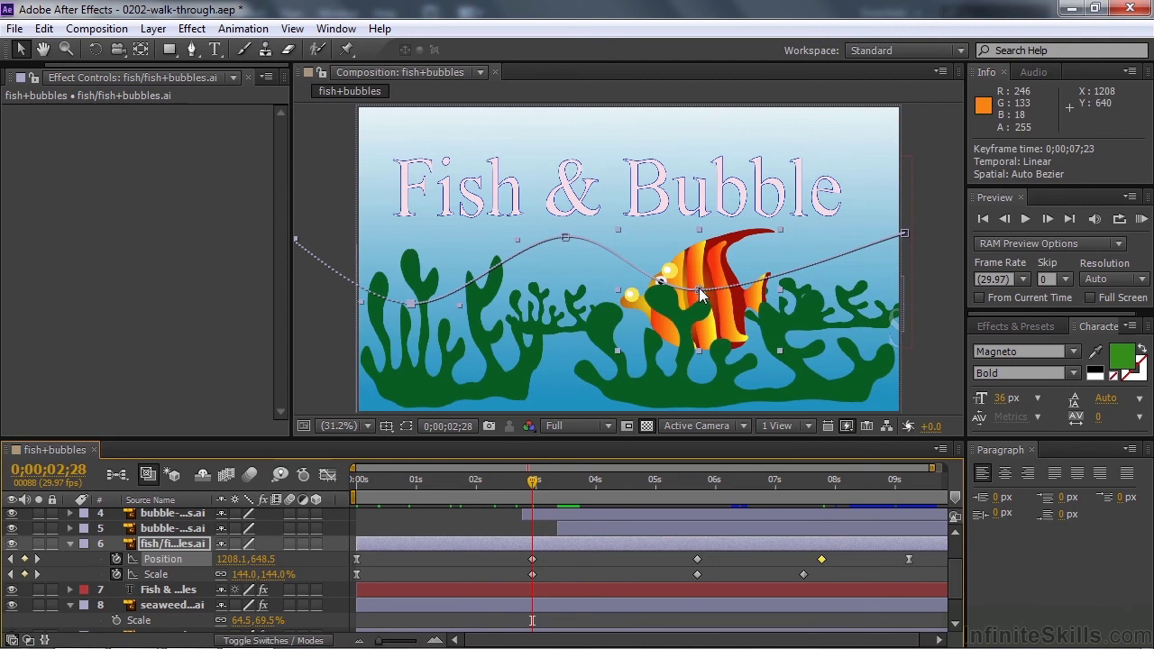
mouse_move(700, 288)
mouse_down()
mouse_move(701, 271)
mouse_move(706, 299)
mouse_up()
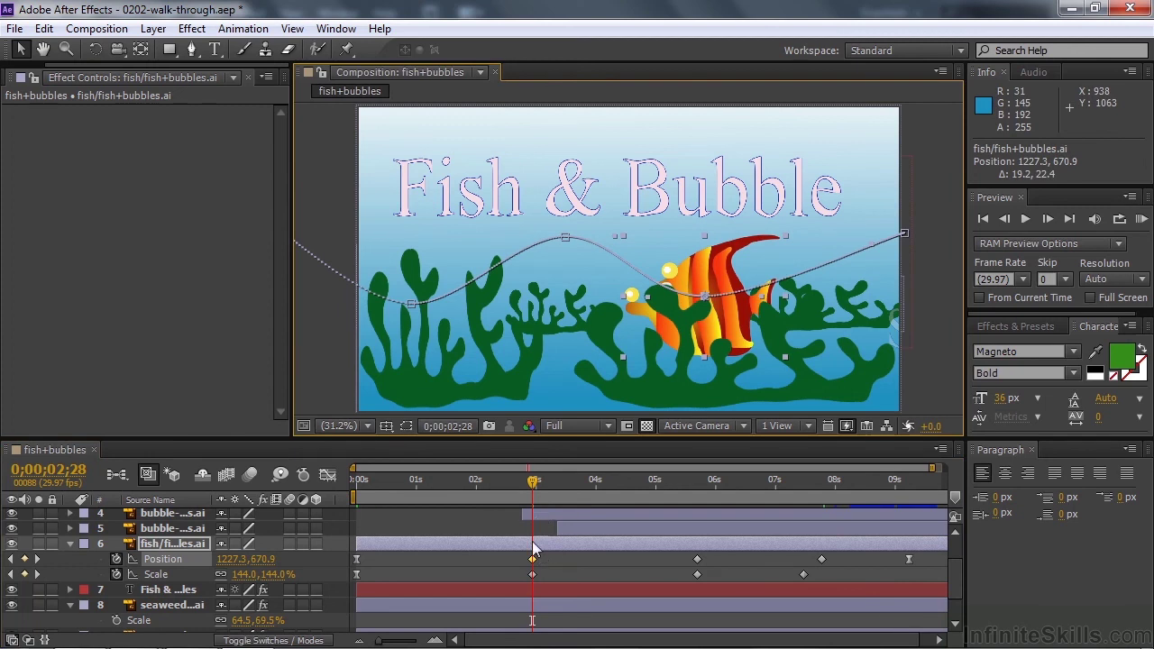
click(70, 543)
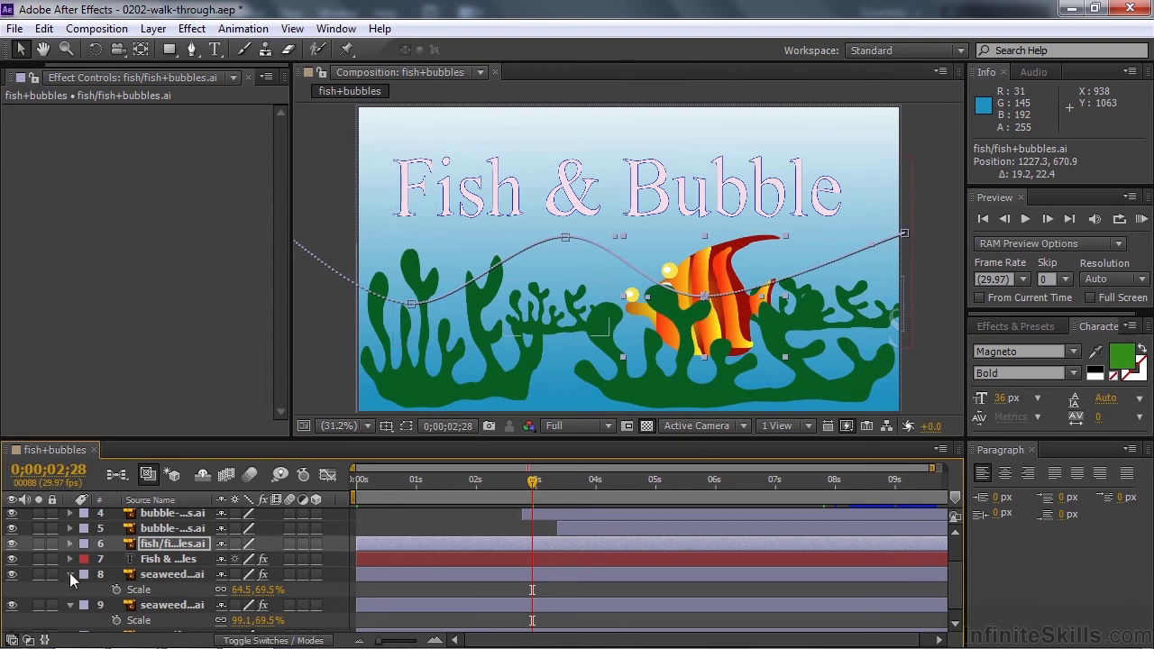
Step: Collapse both seaweed Scale rows and reveal the Fish & Bubbles title's Wave Warp and text animators
click(70, 573)
click(70, 589)
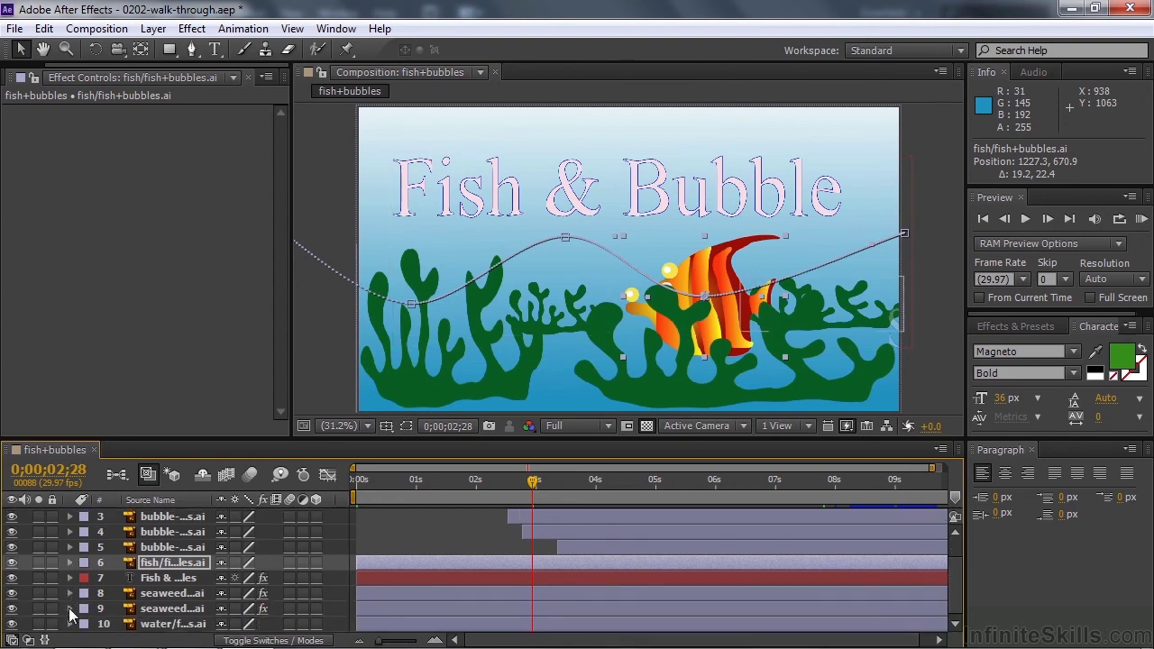
click(146, 577)
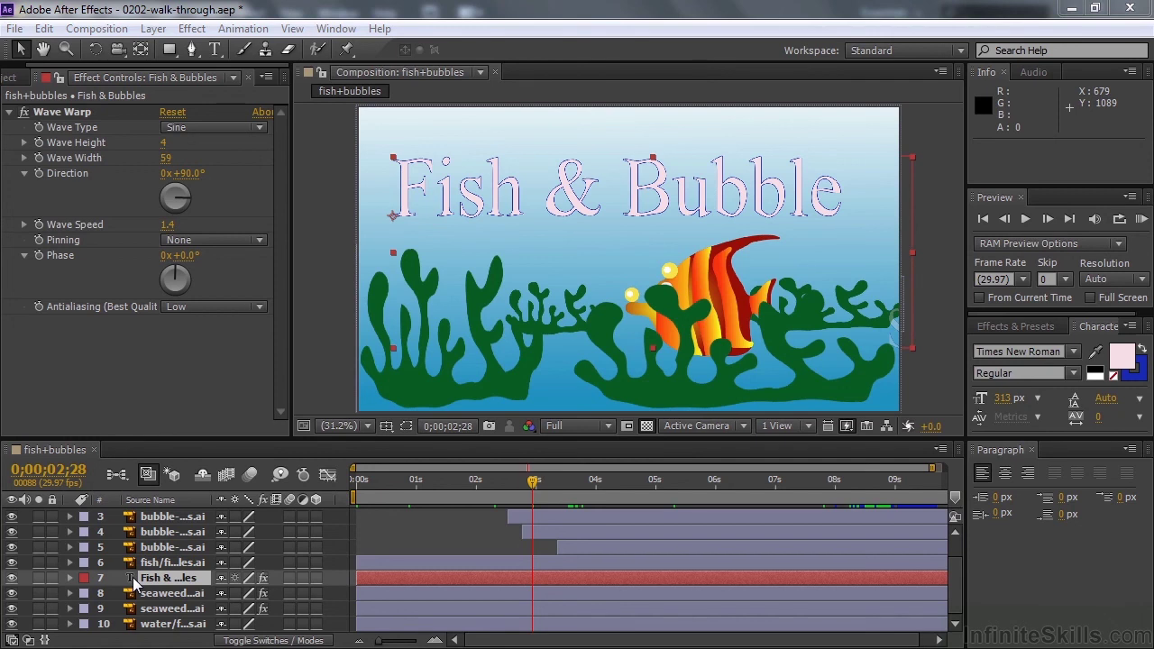
click(70, 577)
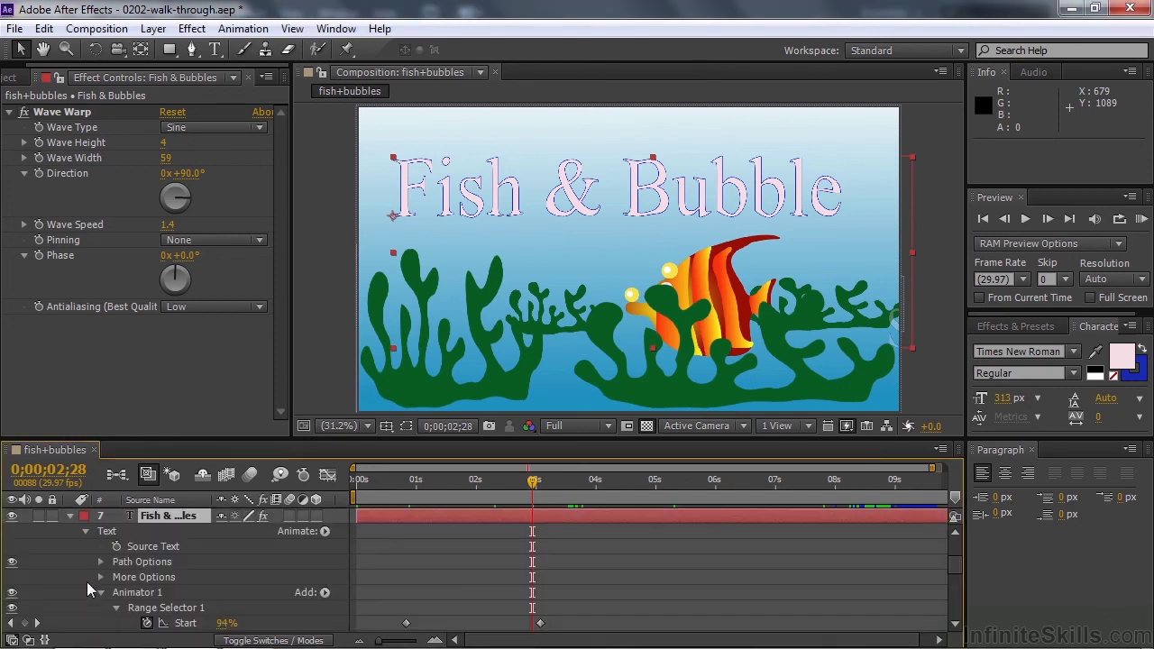
click(101, 593)
click(101, 607)
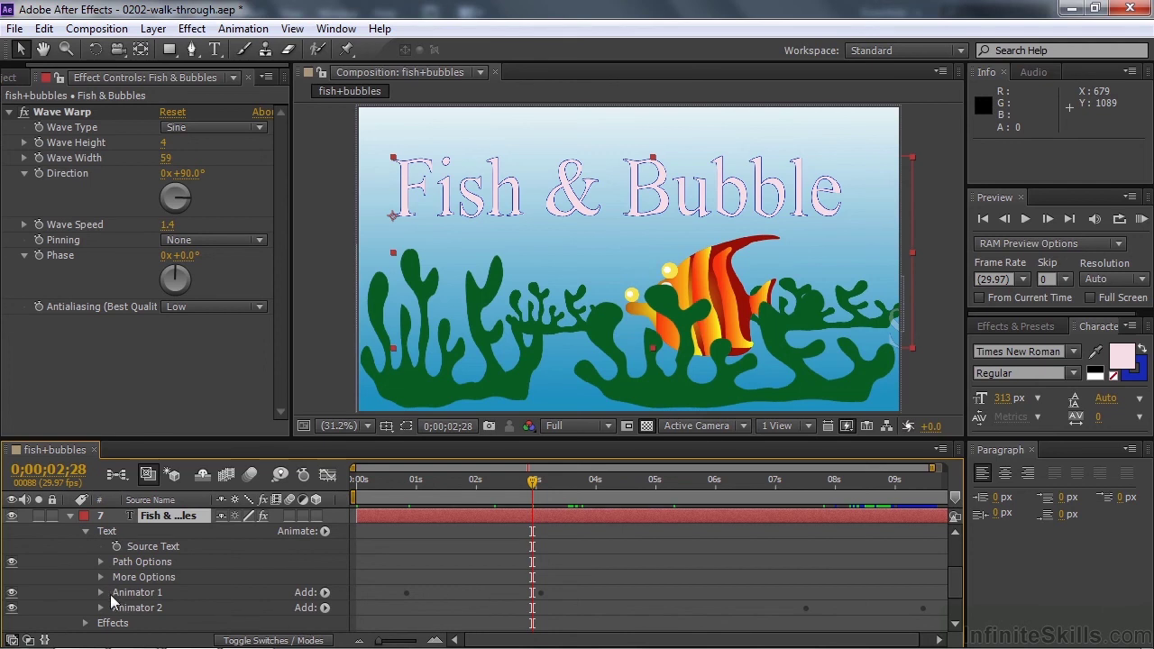
Step: Review Animator 1 and Animator 2 range selectors while scrubbing the title reveal from the start
click(100, 591)
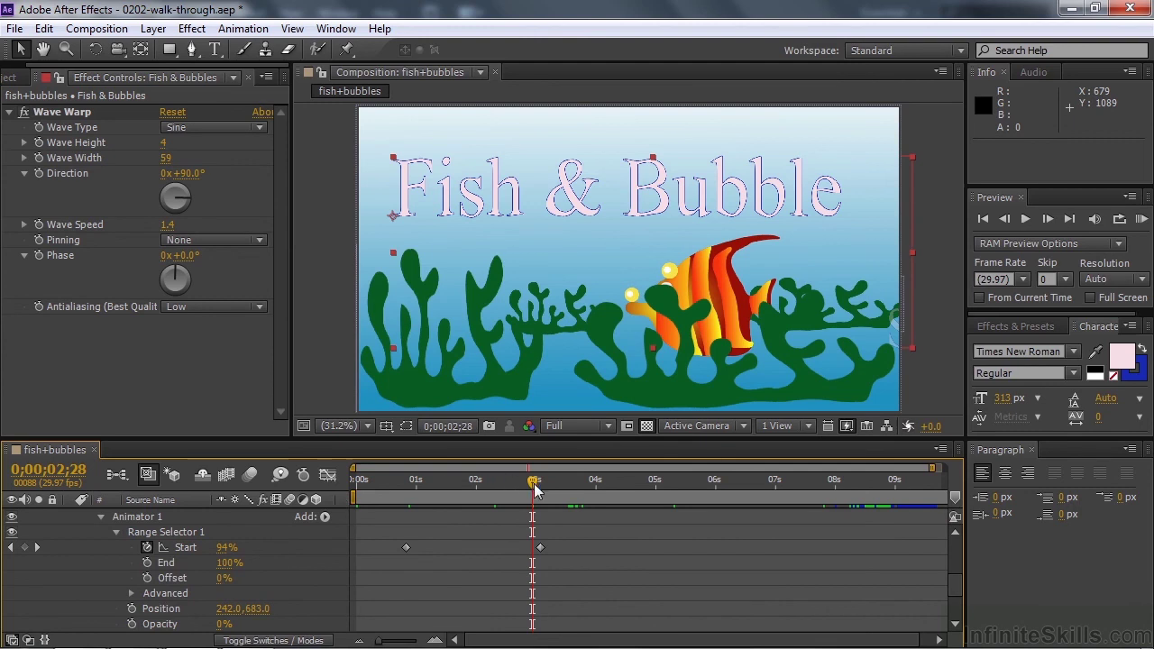
click(358, 483)
drag(358, 506, 500, 493)
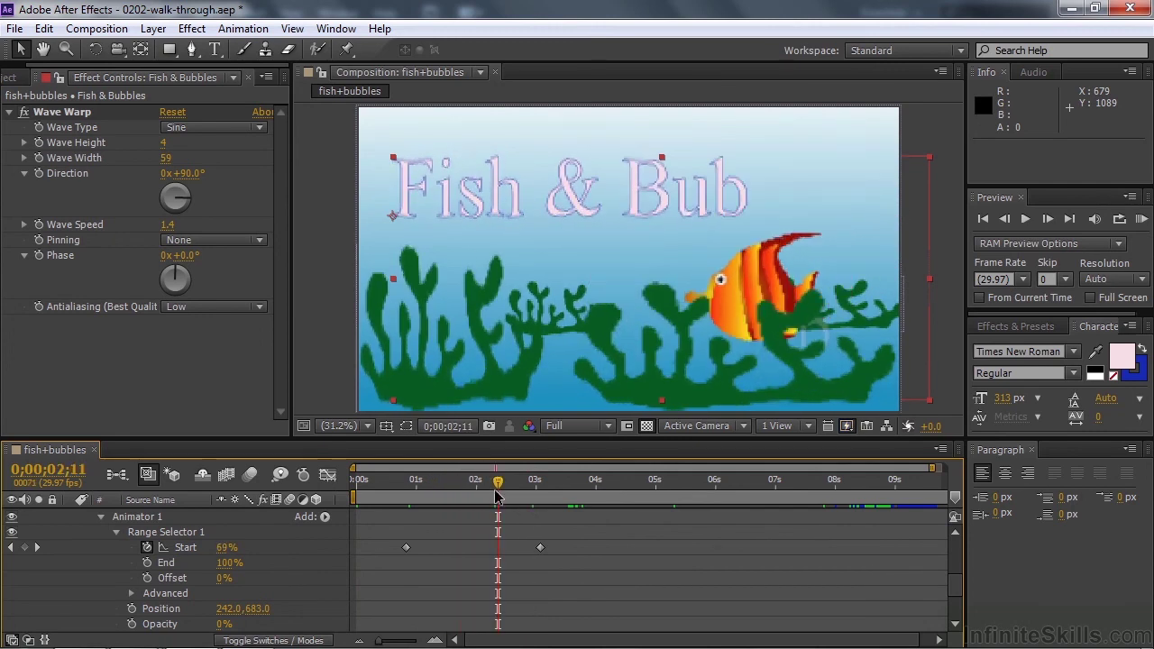
click(101, 515)
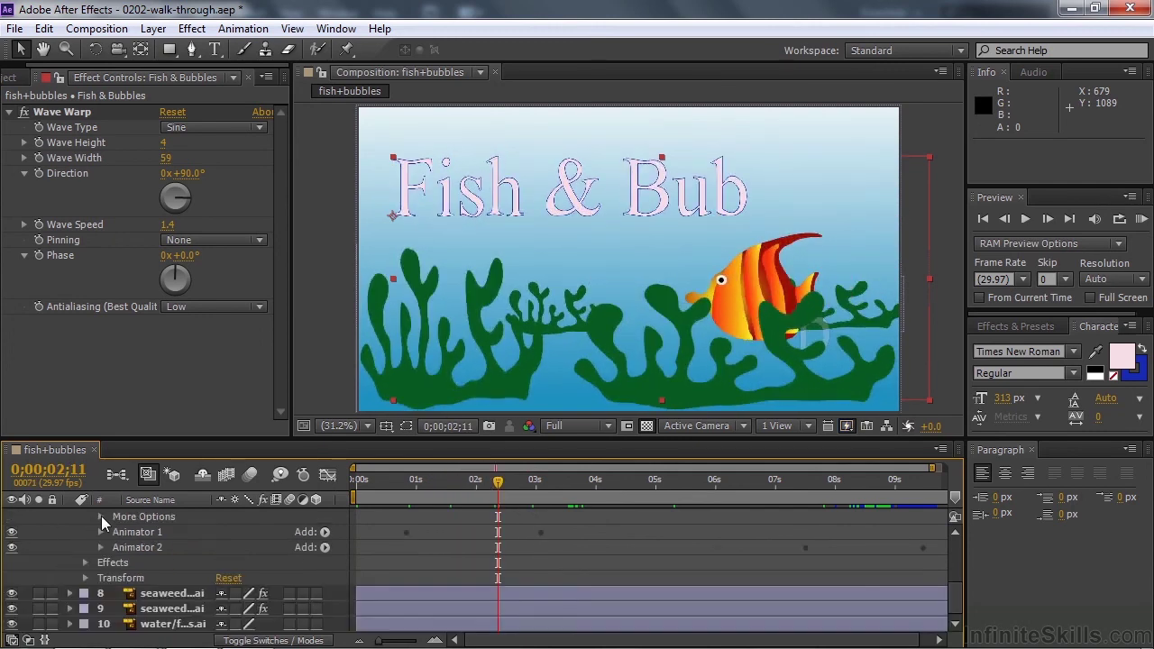
click(98, 548)
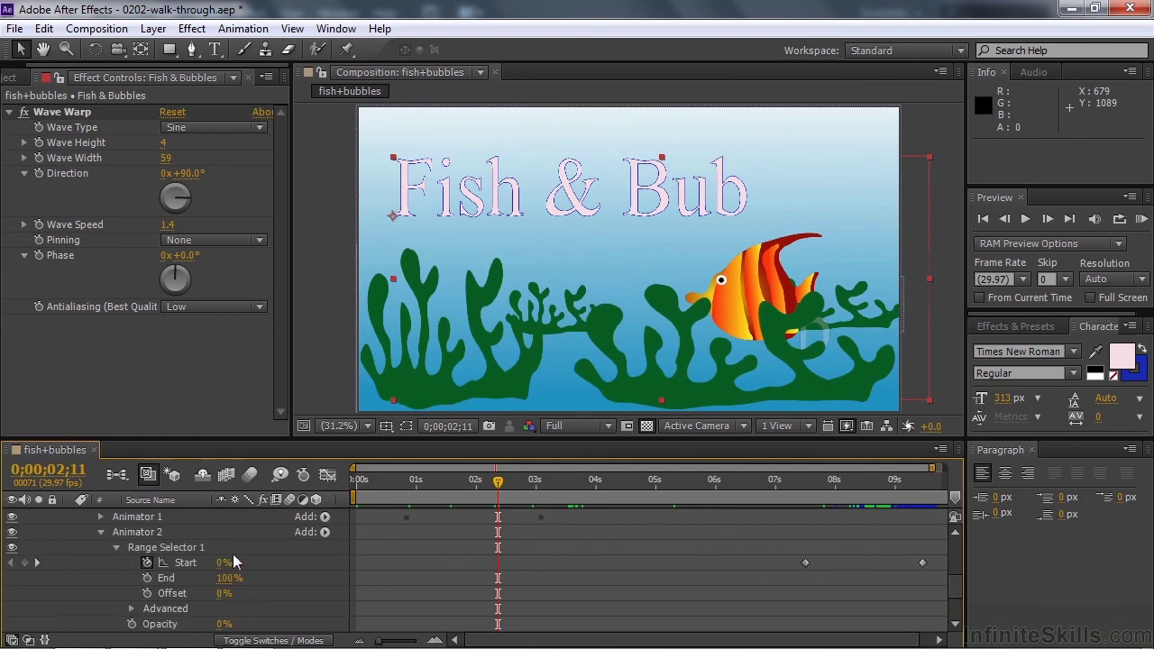
drag(502, 482, 347, 487)
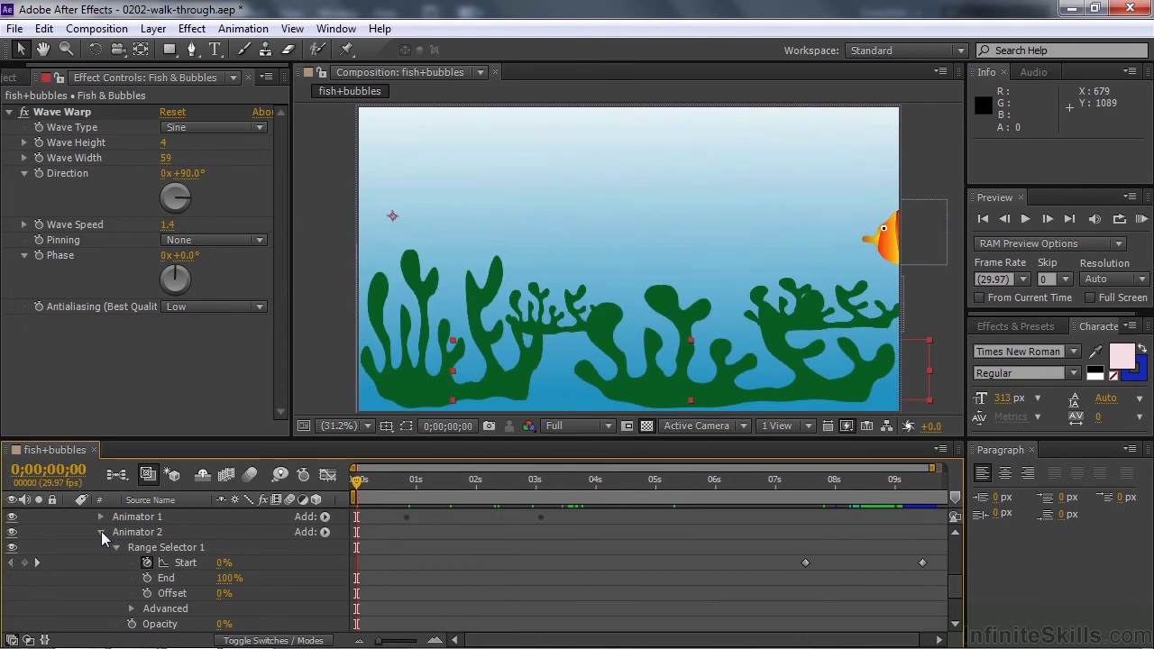
click(101, 532)
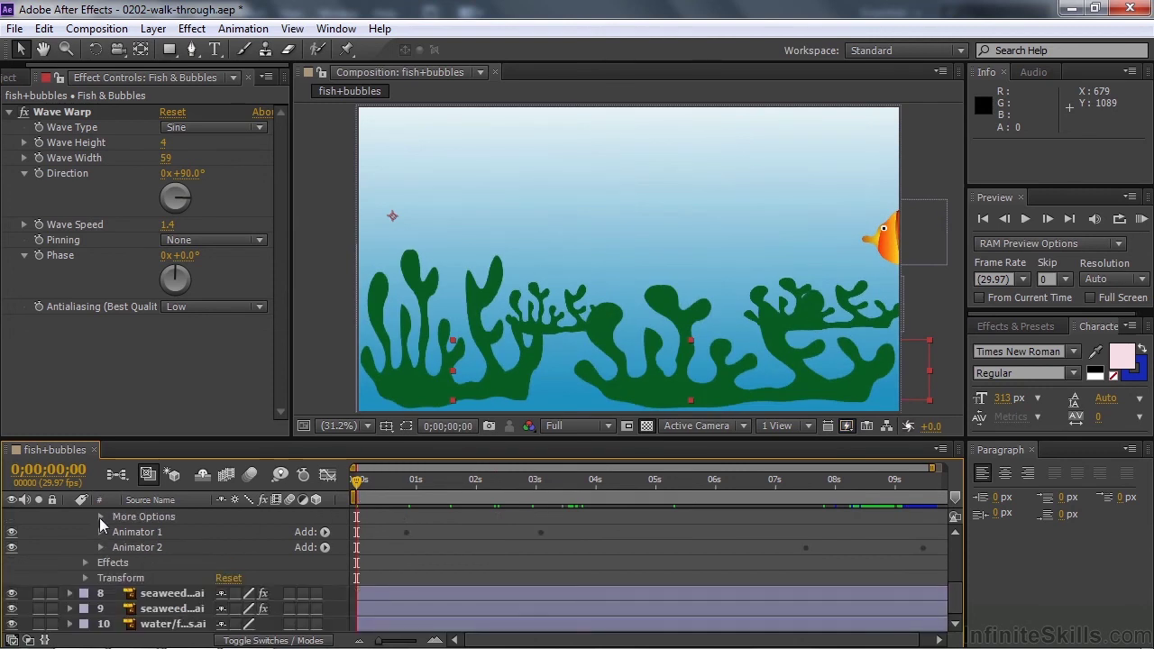
drag(958, 607, 966, 528)
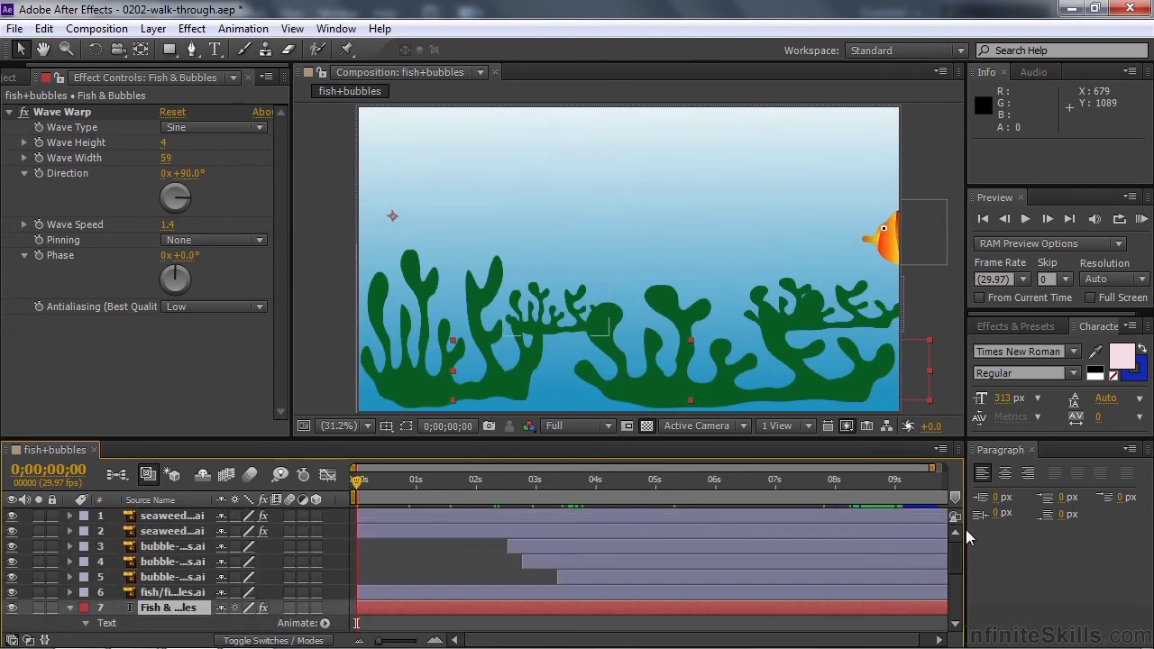
click(70, 608)
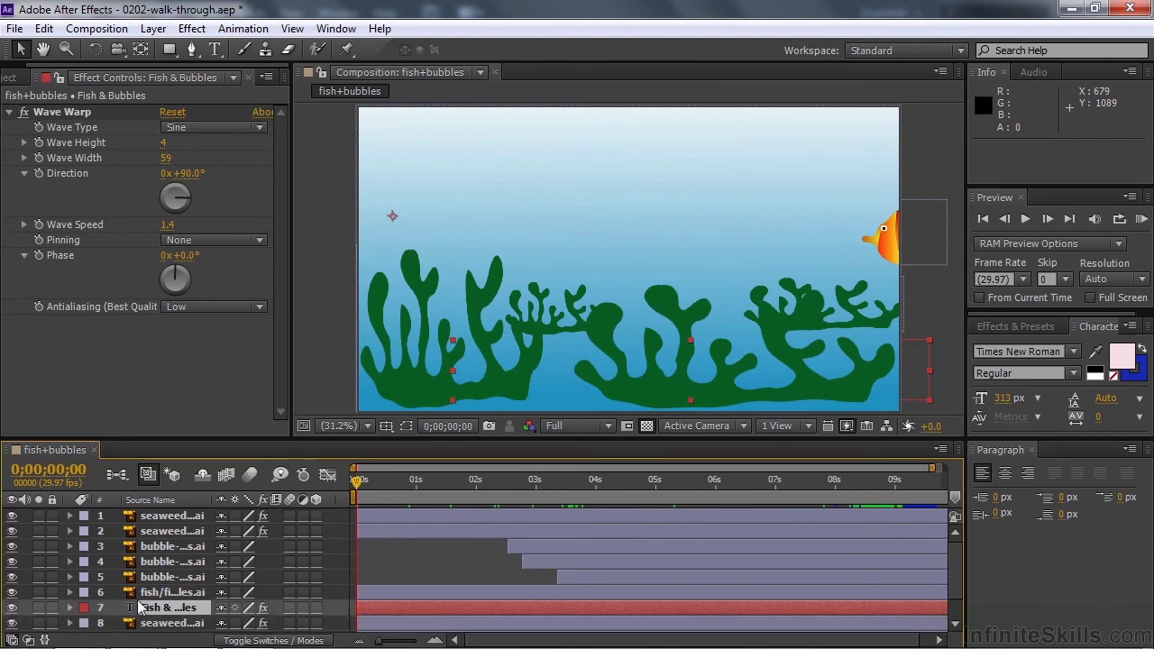
scroll(952, 564, down, 3)
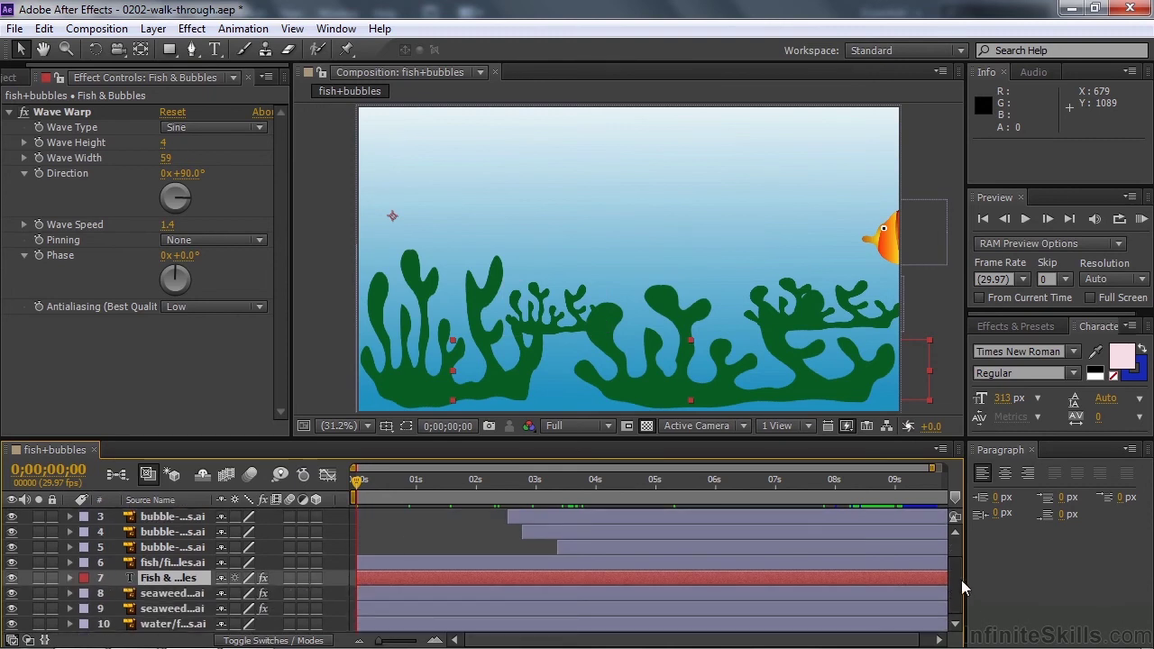
scroll(963, 570, up, 3)
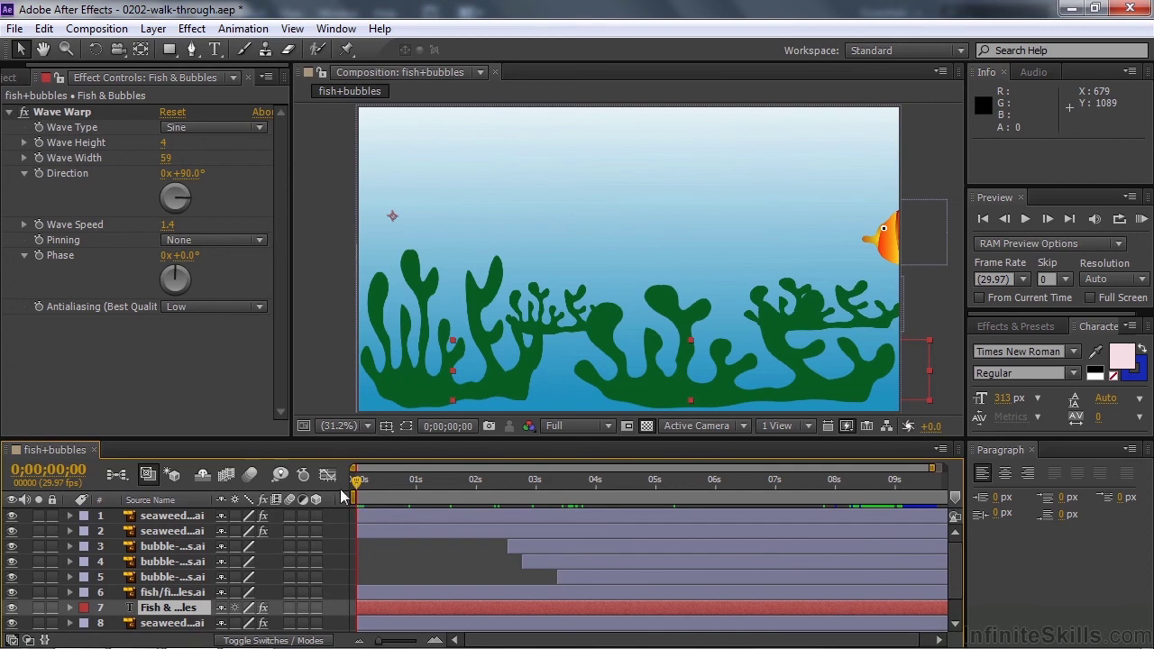
key(space)
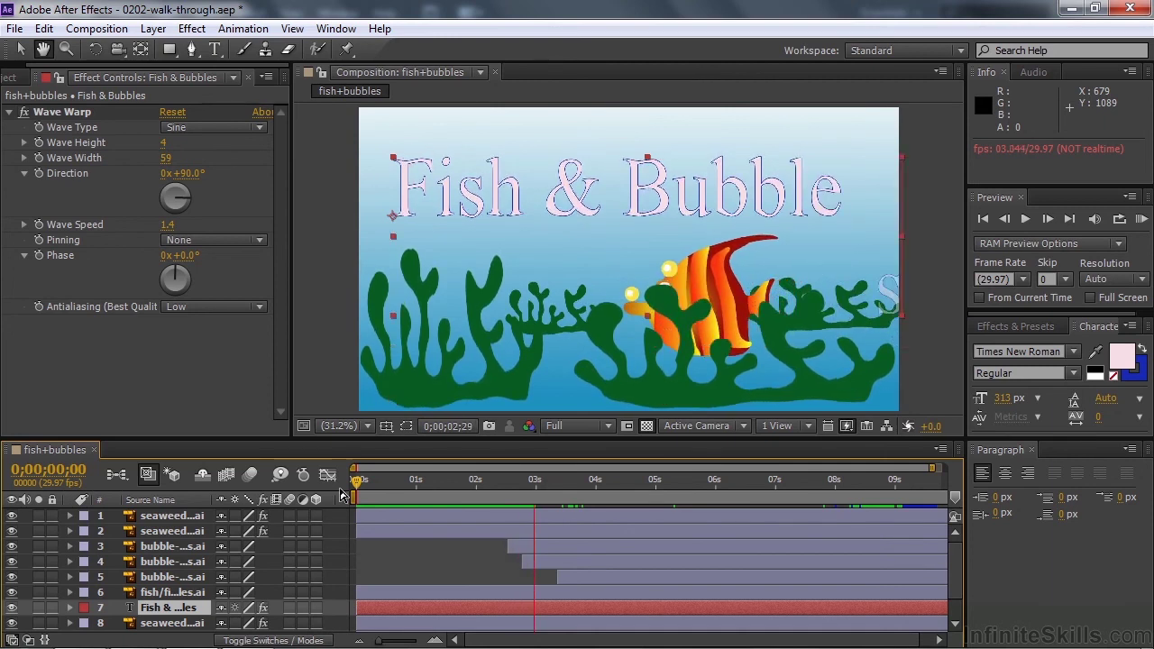
key(space)
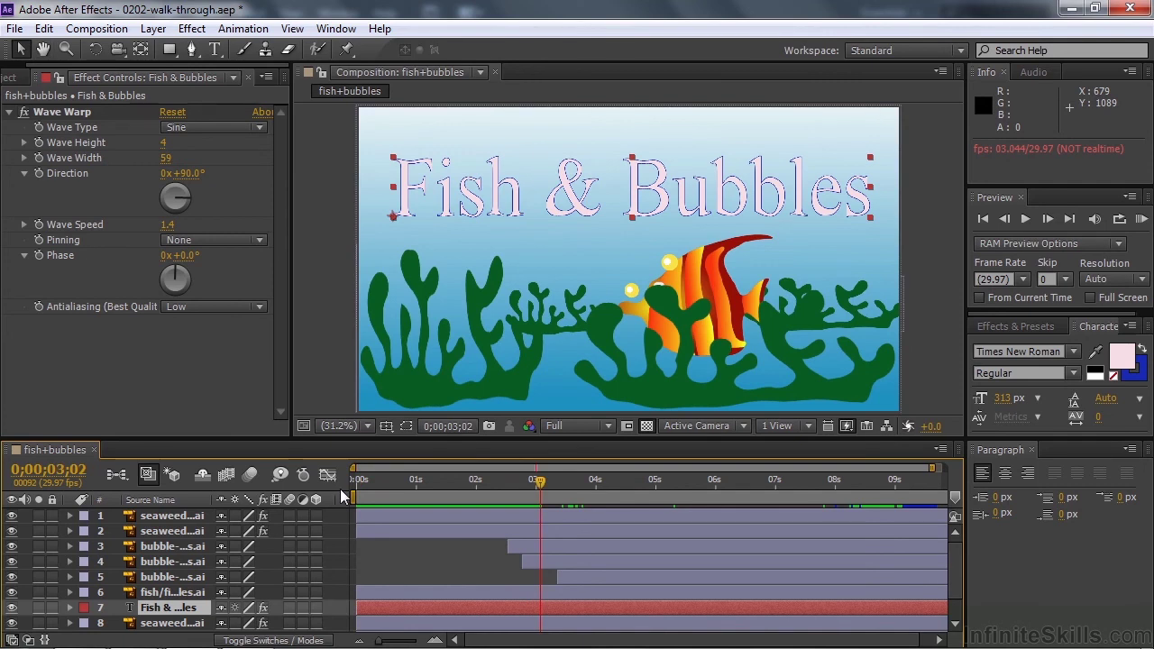
key(Home)
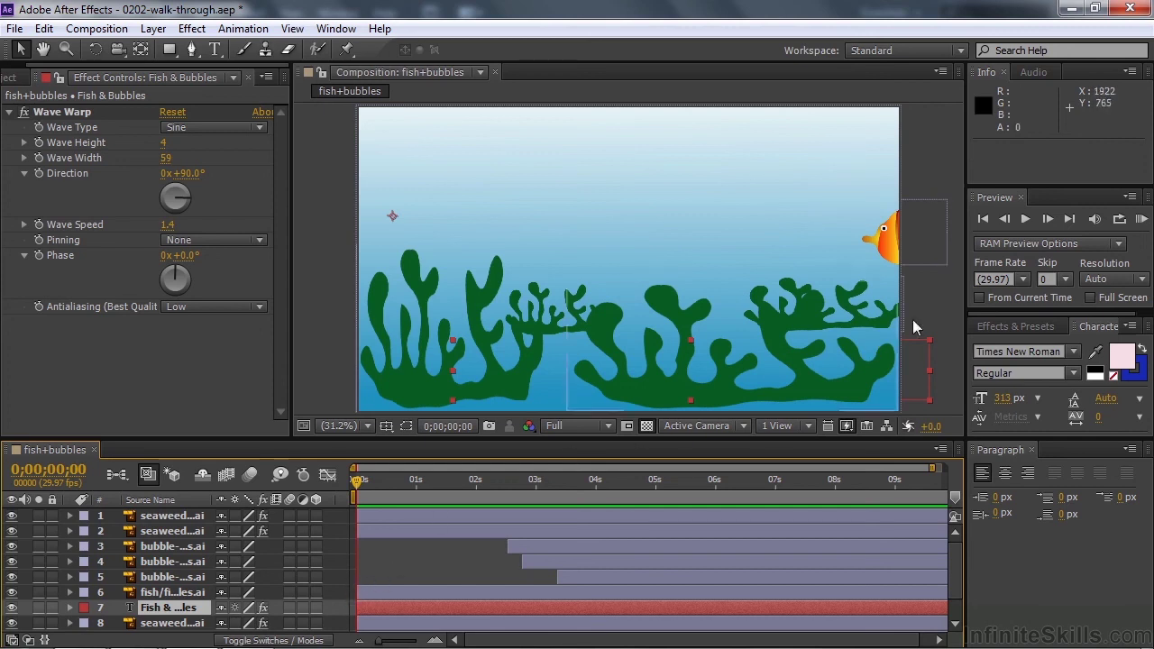
Step: Deselect the title and play a real-time preview, stopping it at 0;00;02;26
click(395, 556)
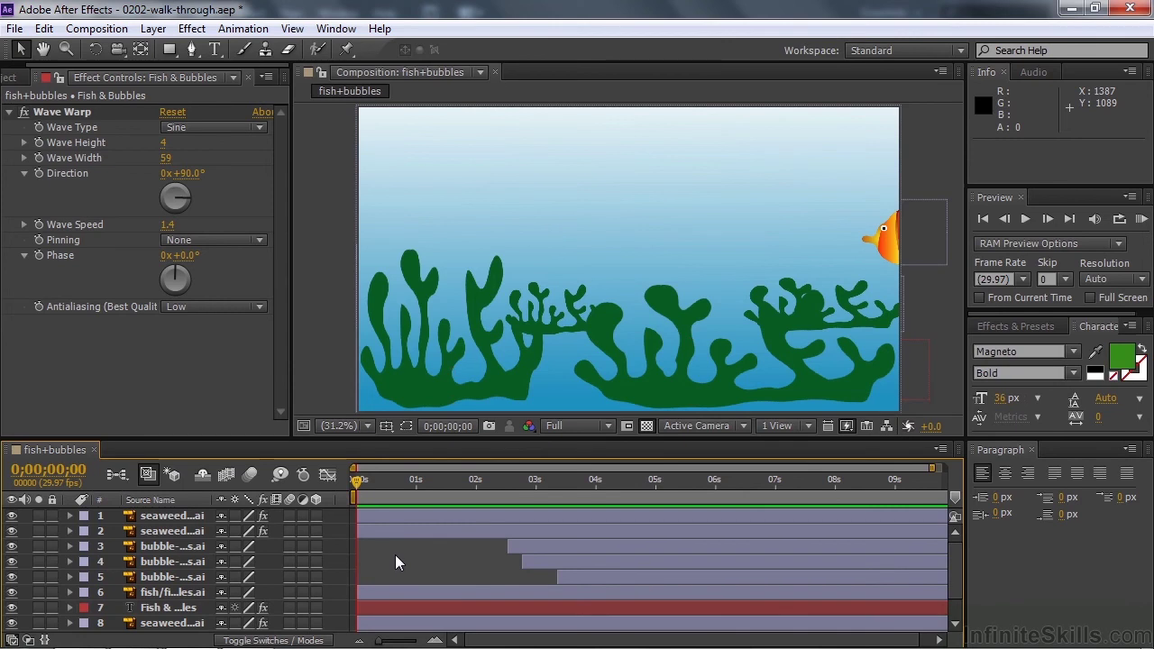
key(space)
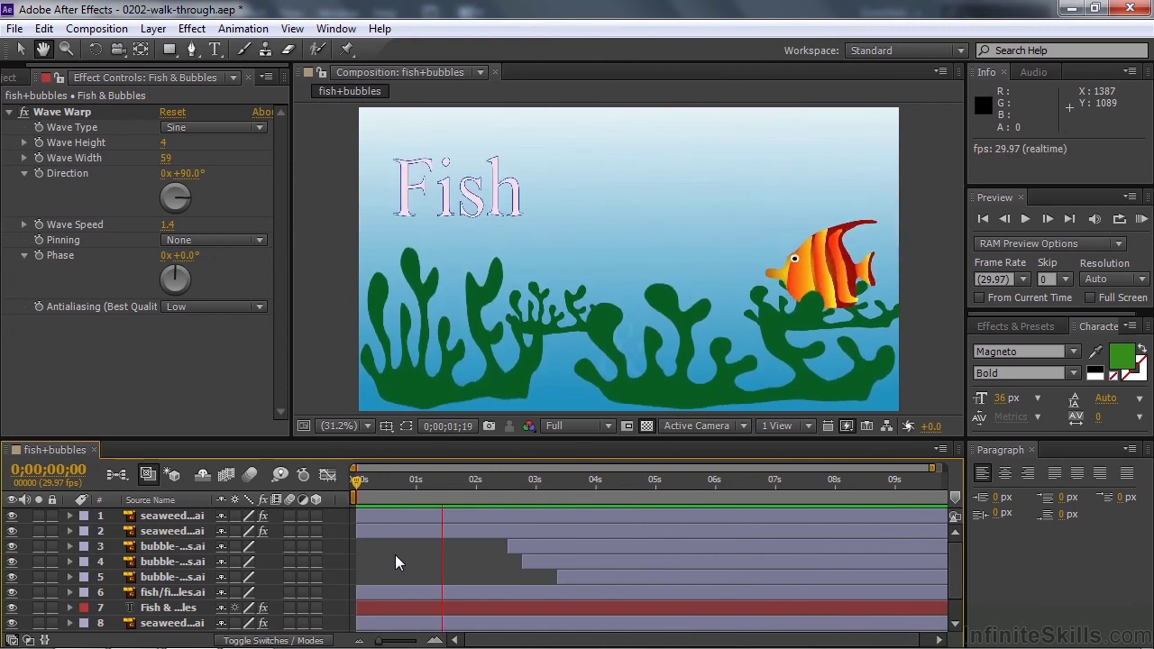
key(space)
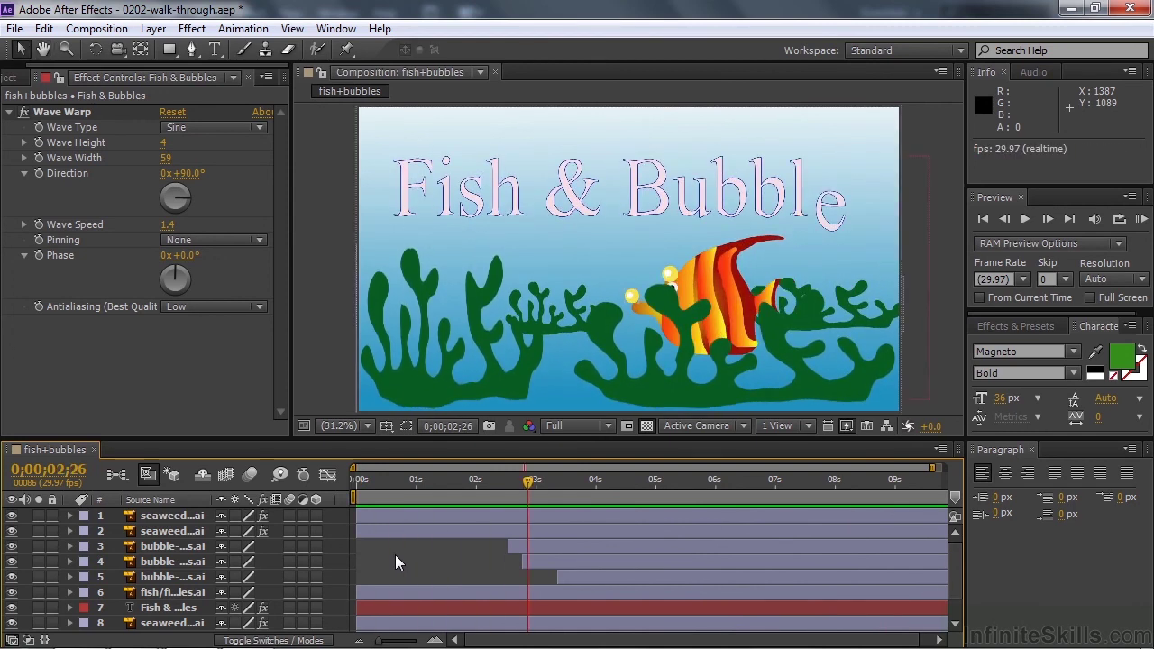